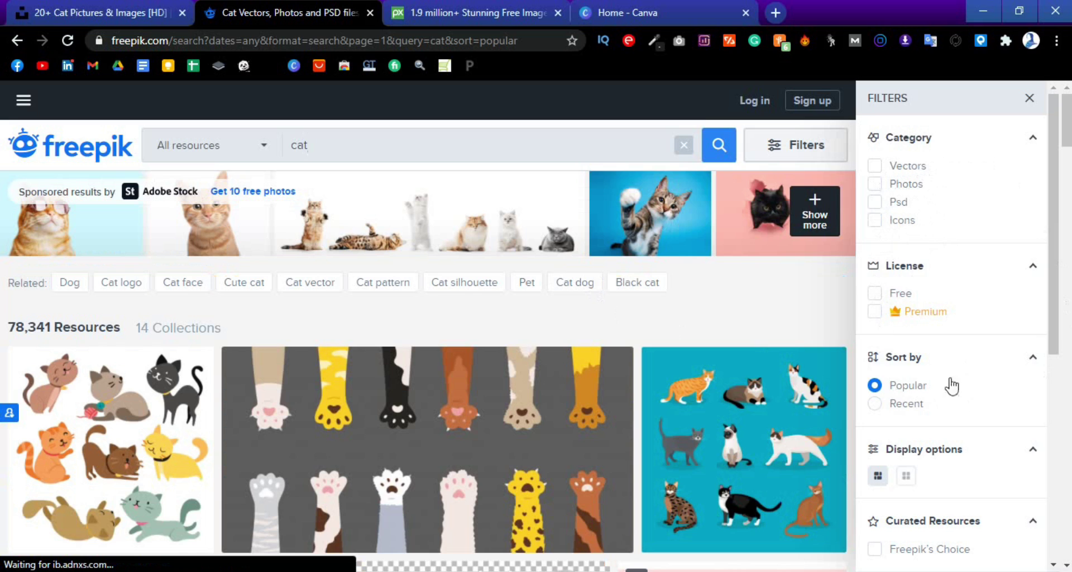
# Step: Look through the search filters and the cat image results on Freepik
pyautogui.scroll(-2, 941, 424)
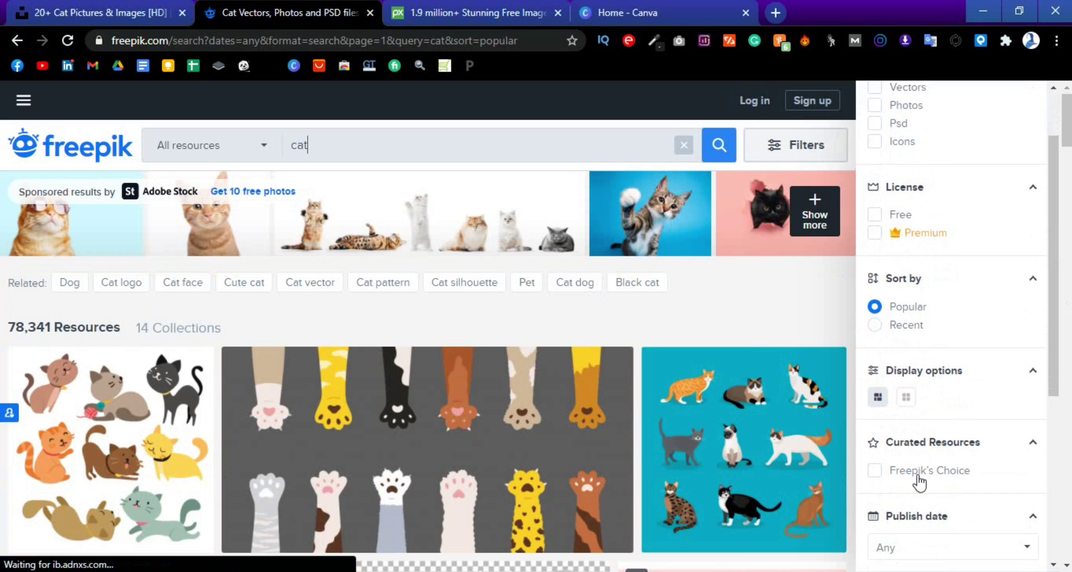
pyautogui.scroll(-3, 918, 480)
pyautogui.scroll(-12, 644, 414)
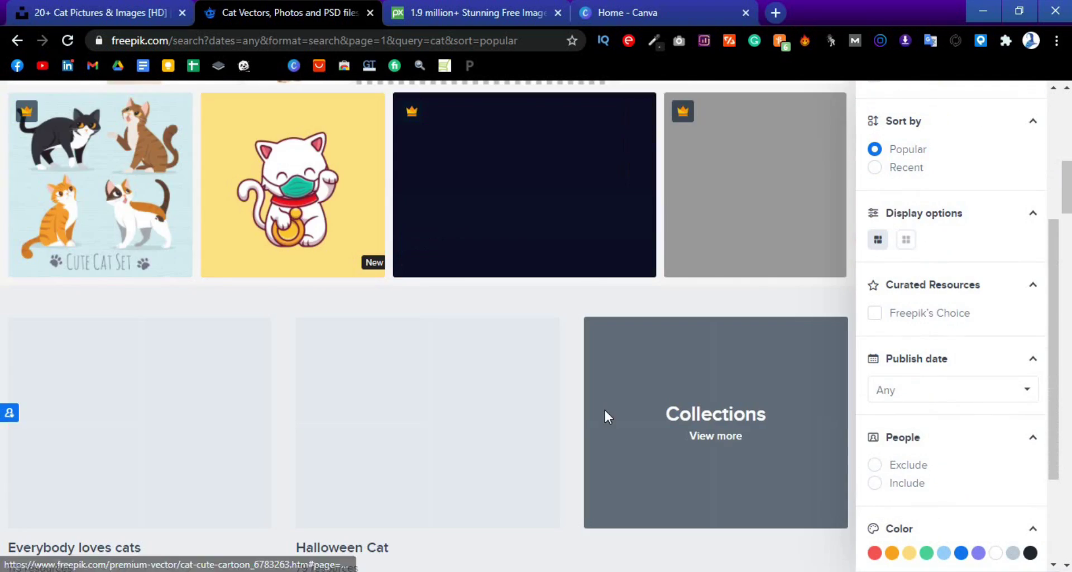
pyautogui.scroll(-3, 604, 407)
pyautogui.scroll(15, 604, 407)
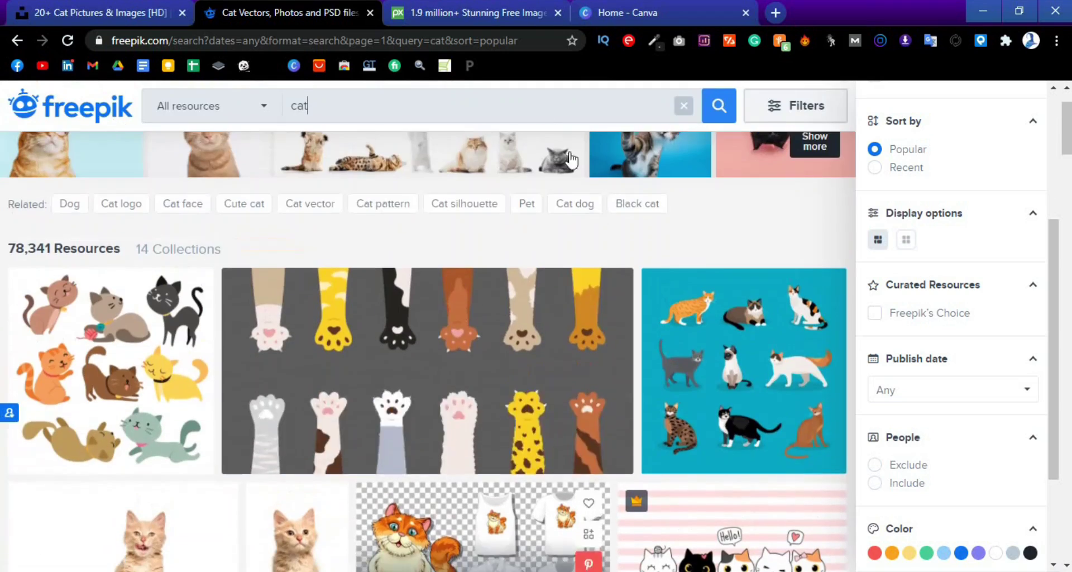
# Step: Switch to Pixabay and search its images for cat
pyautogui.click(478, 12)
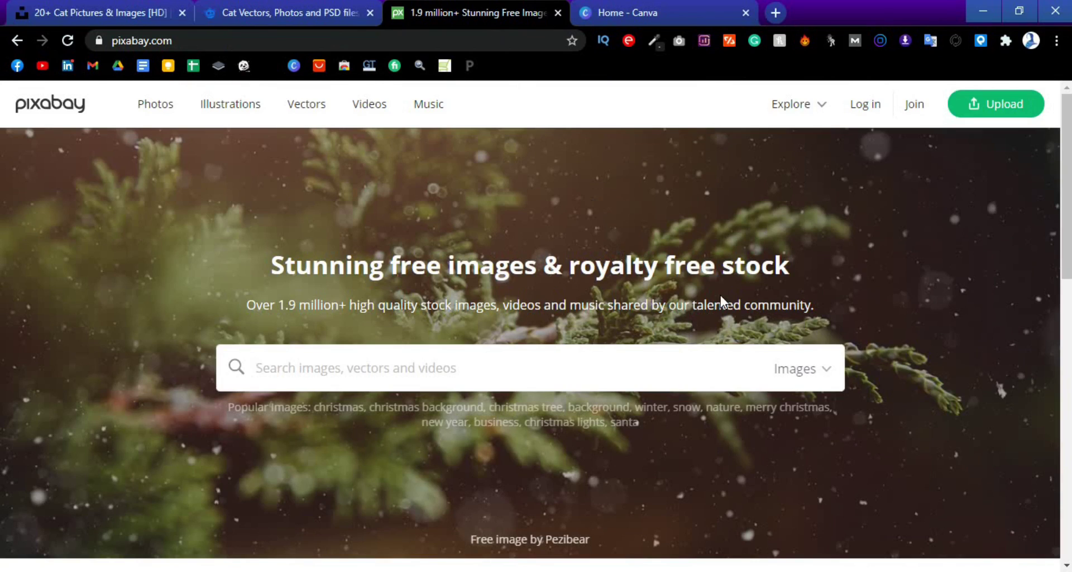
pyautogui.write('ca')
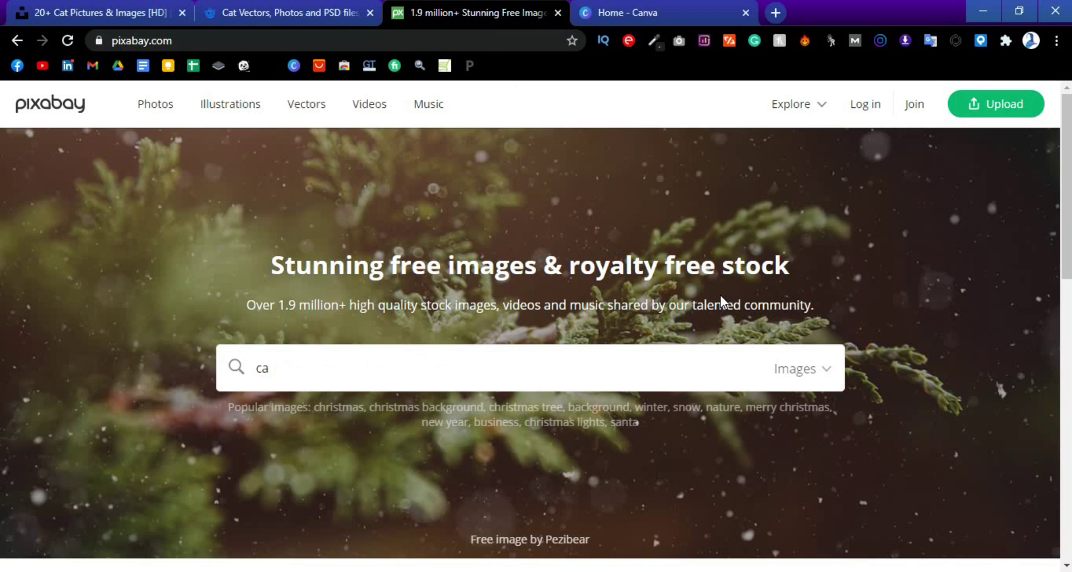
pyautogui.write('t')
pyautogui.press('Return')
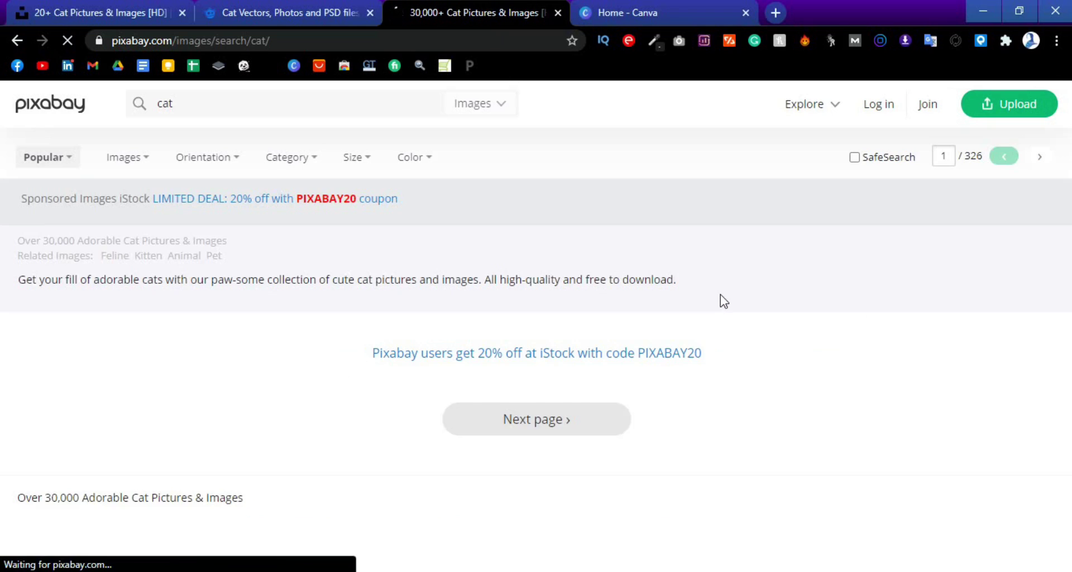
# Step: Look through the cat pictures in the Pixabay search results
pyautogui.scroll(-15, 723, 301)
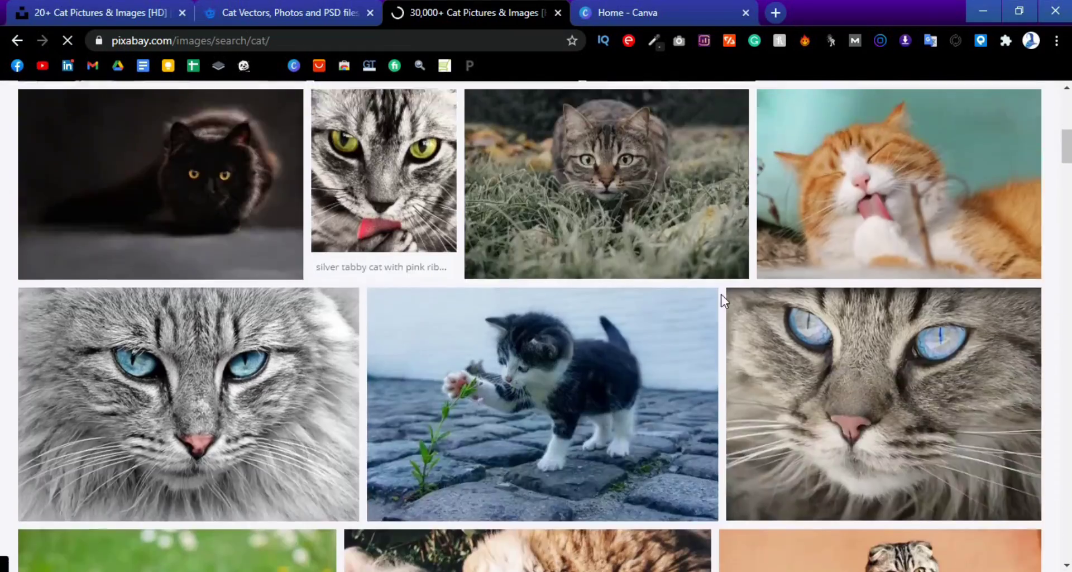
pyautogui.scroll(-15, 722, 302)
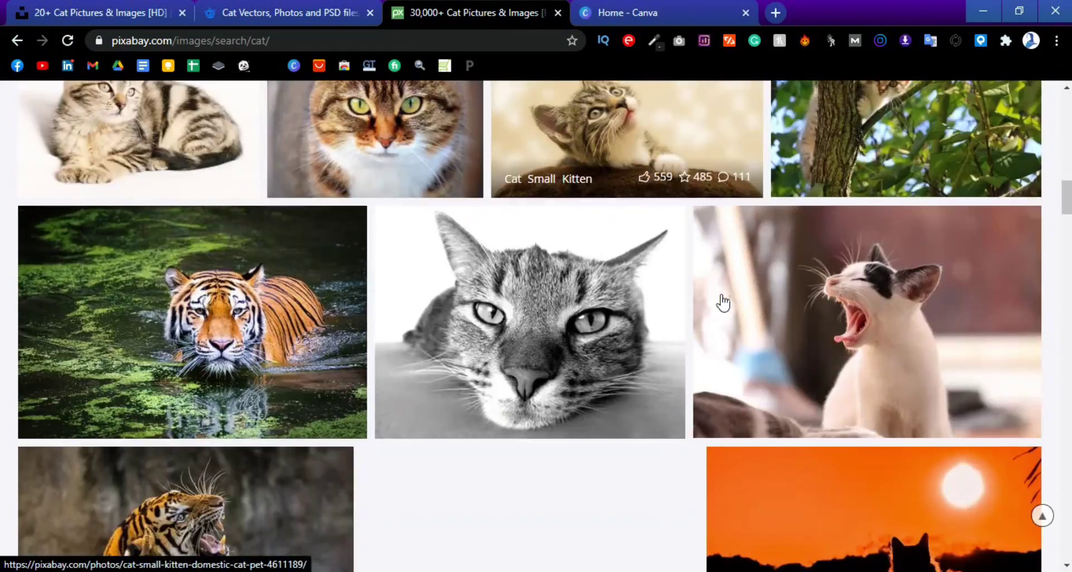
pyautogui.scroll(-10, 723, 301)
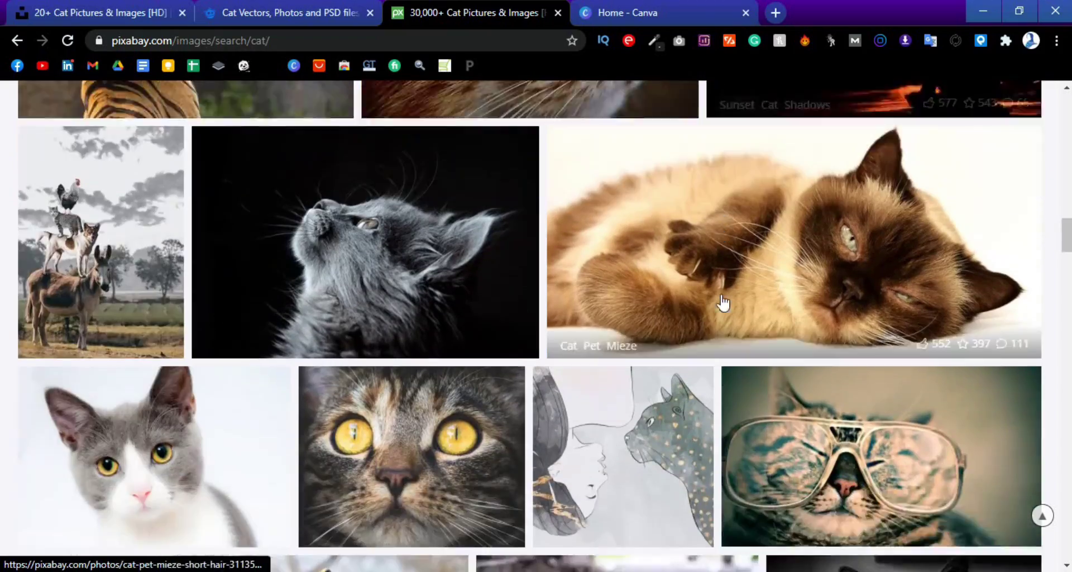
pyautogui.scroll(-7, 721, 296)
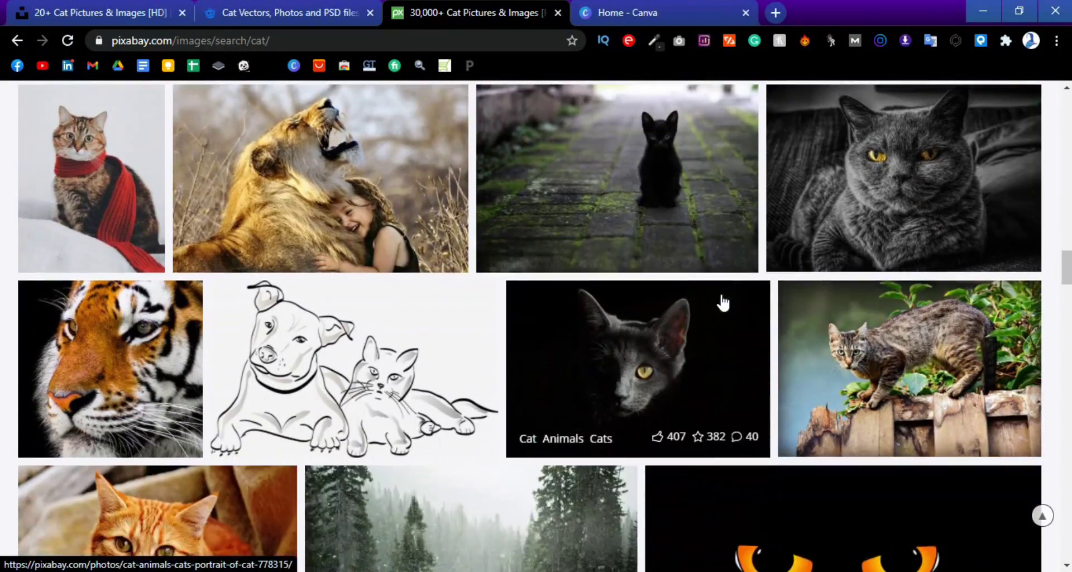
pyautogui.scroll(5, 723, 302)
pyautogui.scroll(15, 722, 302)
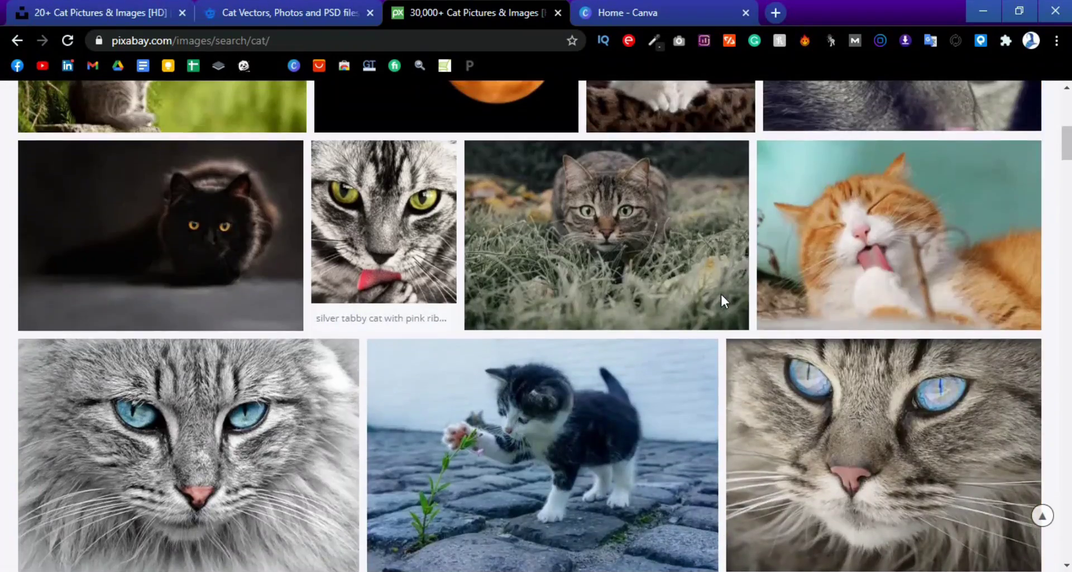
pyautogui.scroll(5, 722, 302)
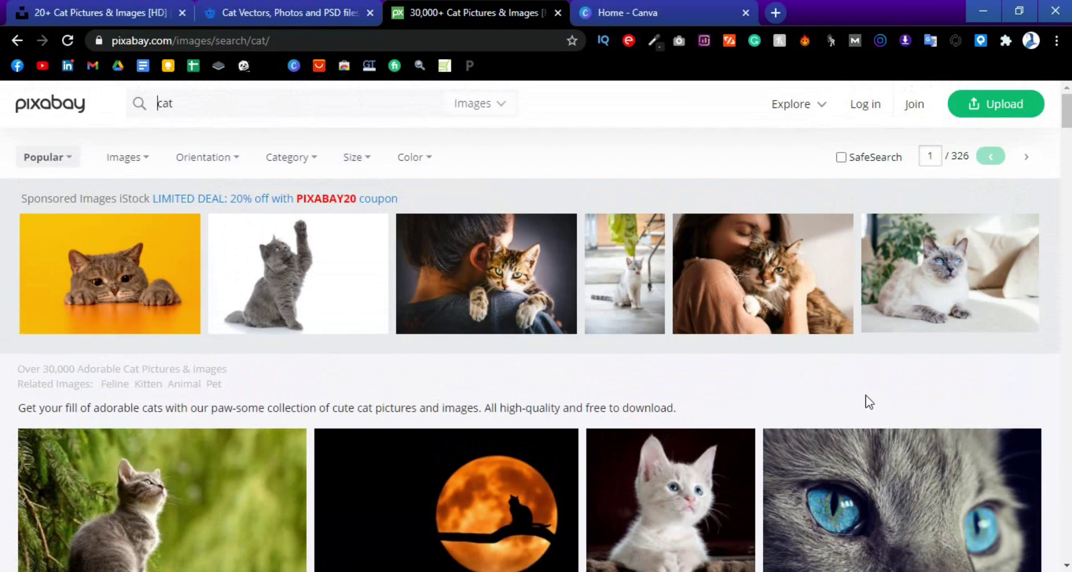
# Step: Switch to Canva and create a new custom-size design of 100 × 75 px
pyautogui.click(655, 17)
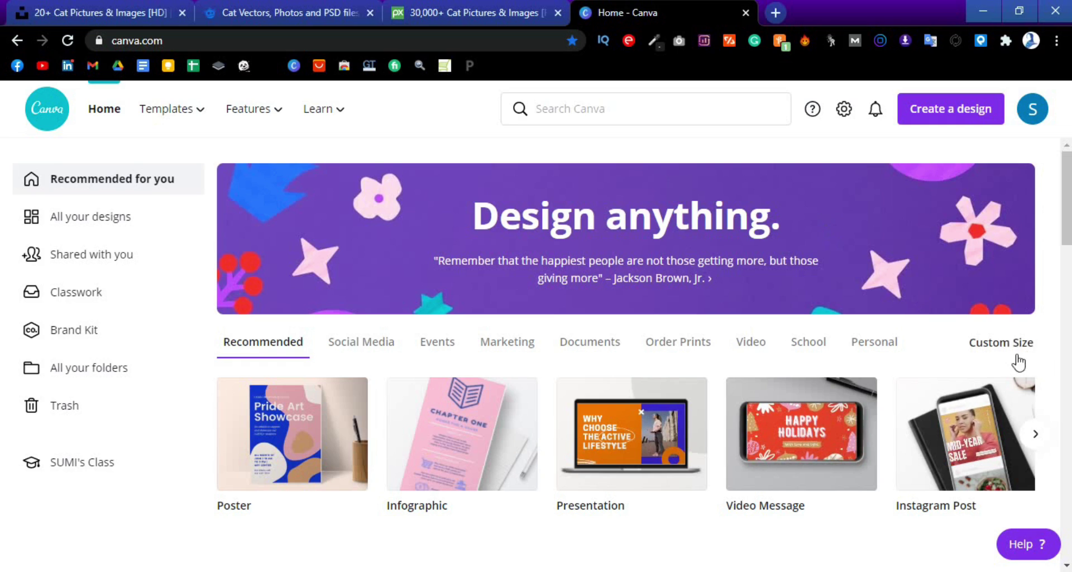
pyautogui.click(956, 363)
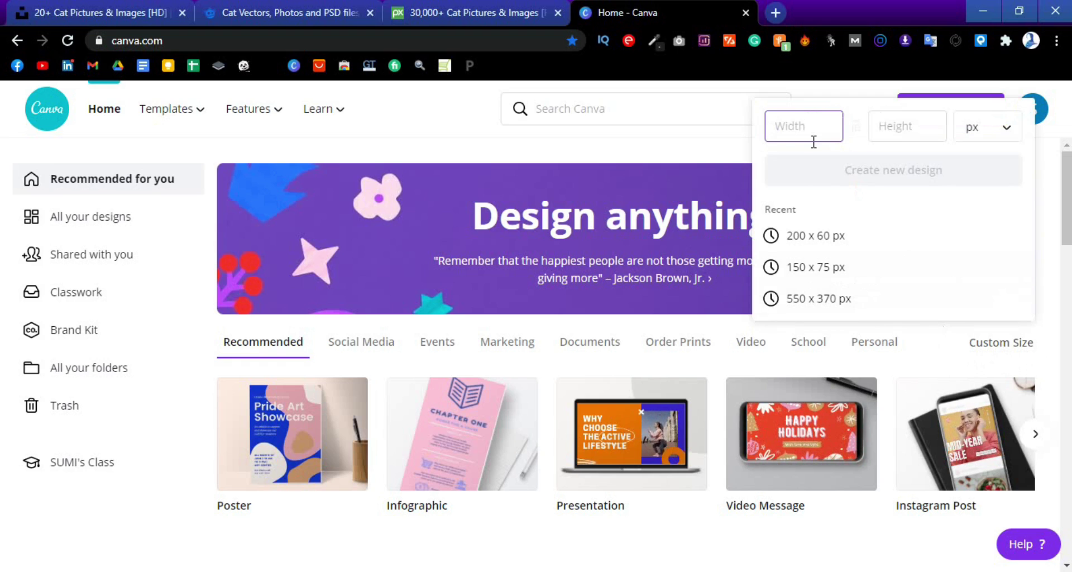
pyautogui.click(805, 268)
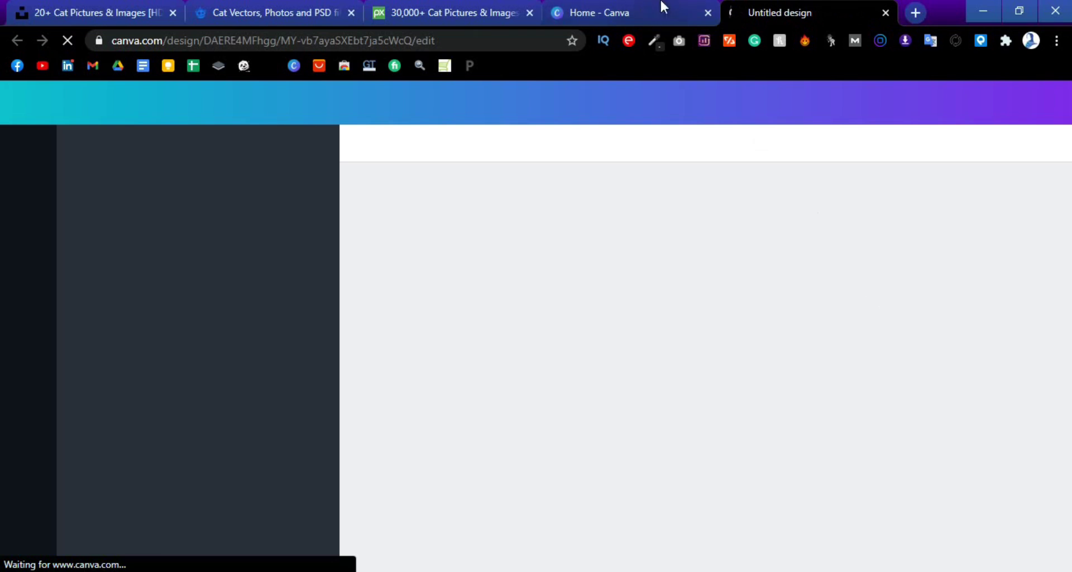
pyautogui.click(885, 13)
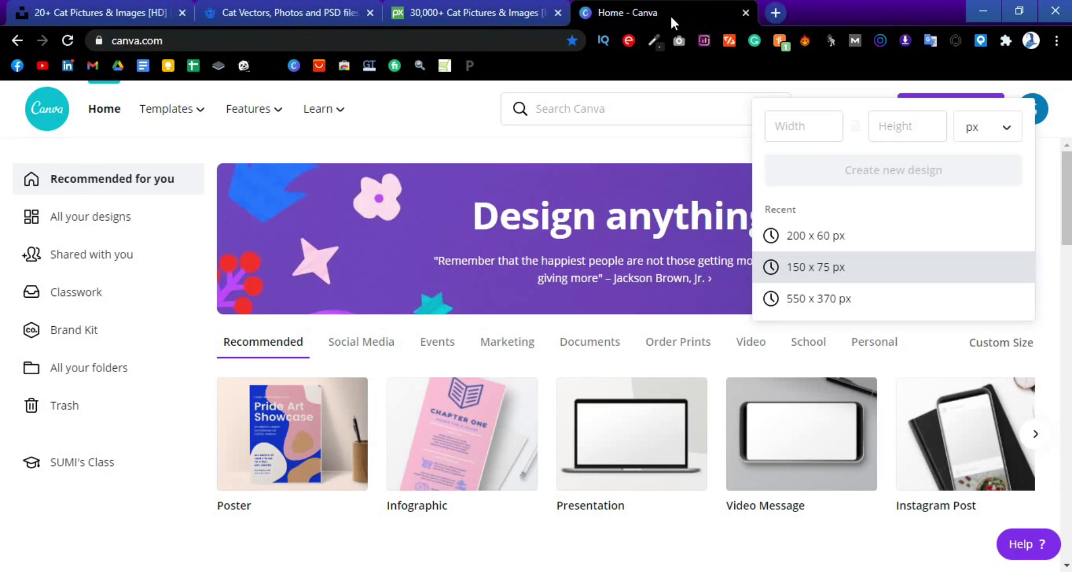
pyautogui.click(805, 129)
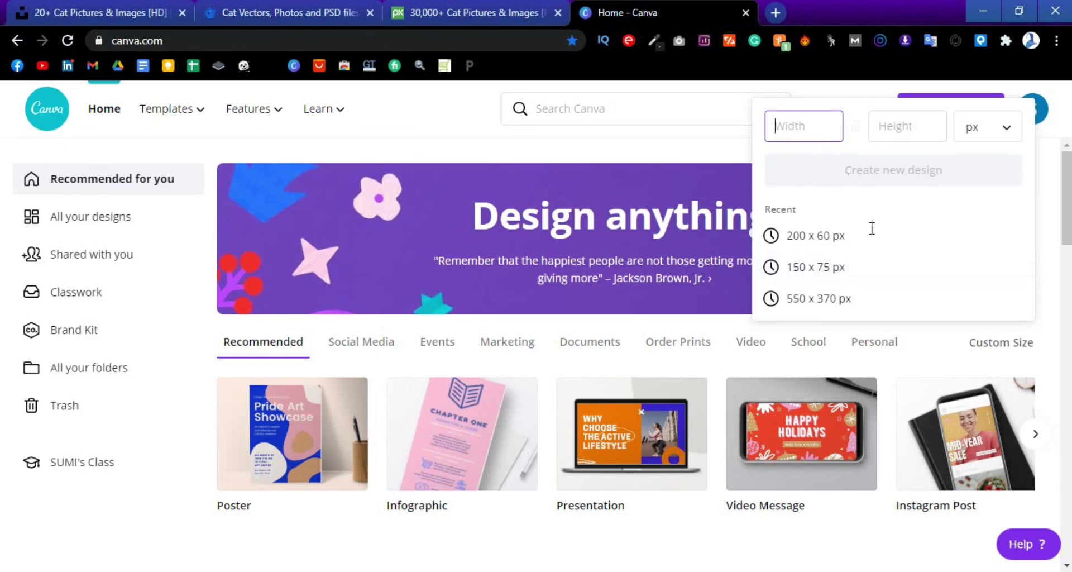
pyautogui.write('100')
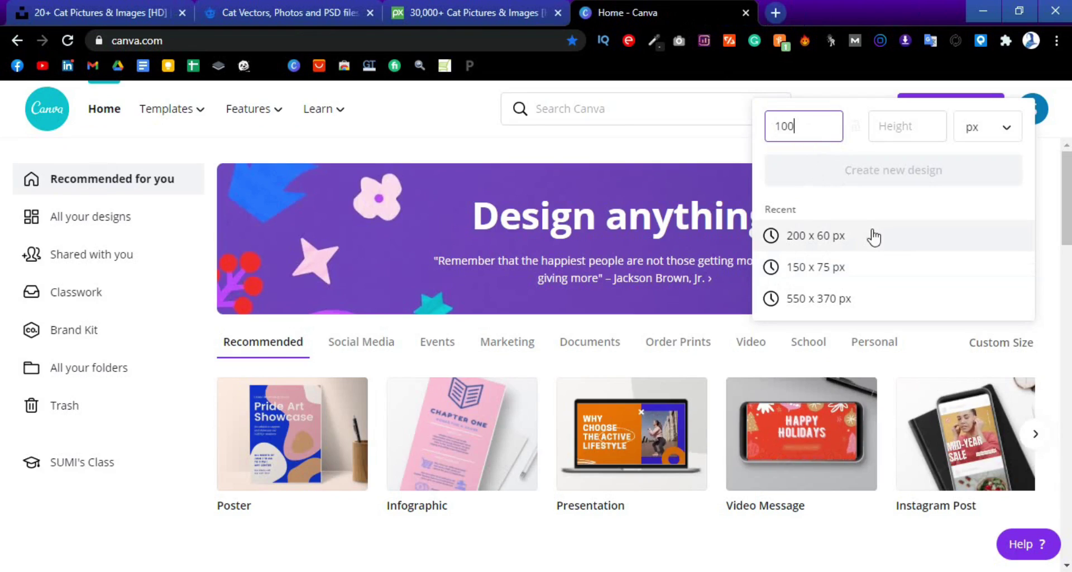
pyautogui.click(894, 124)
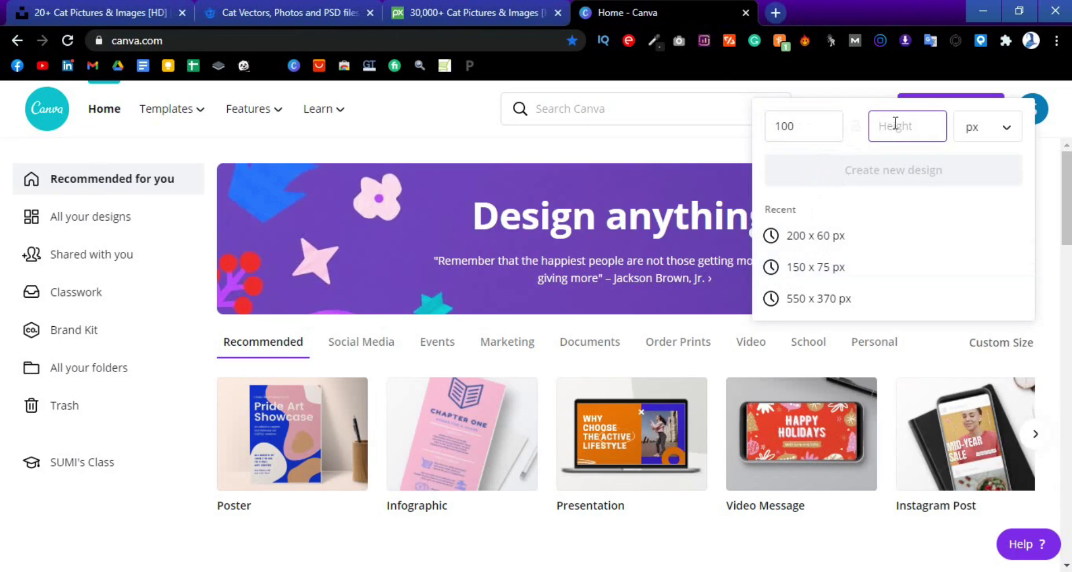
pyautogui.write('75')
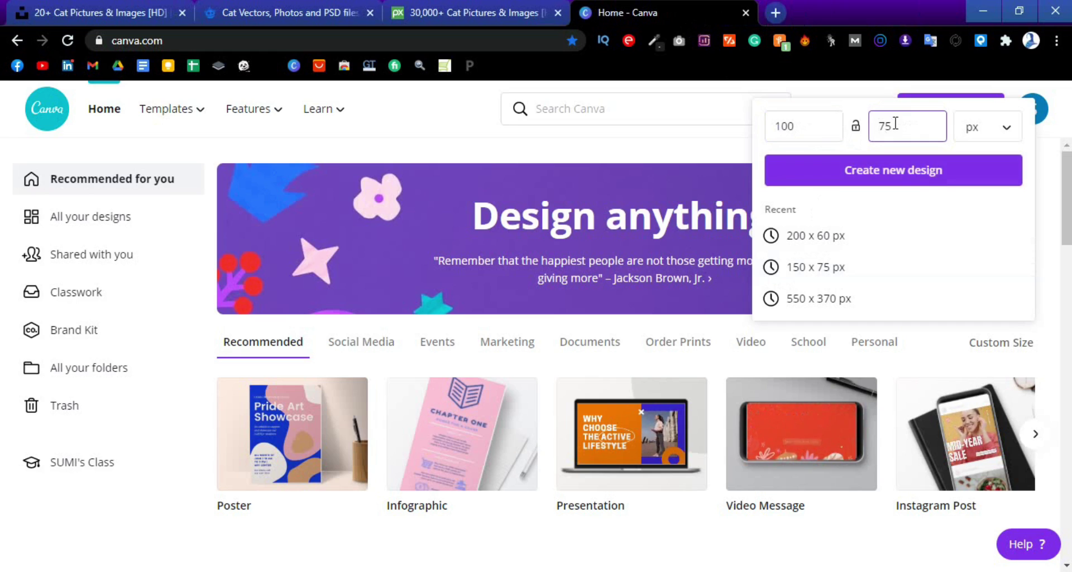
pyautogui.click(928, 184)
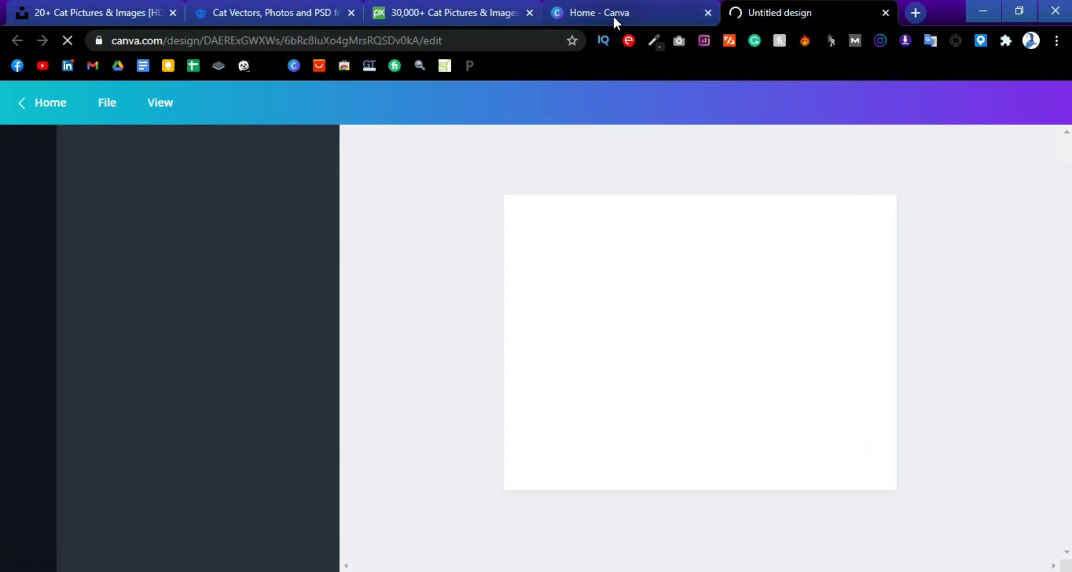
# Step: Search for logo design types from the Canva home page and return to the untitled 100 × 75 px design
pyautogui.click(614, 18)
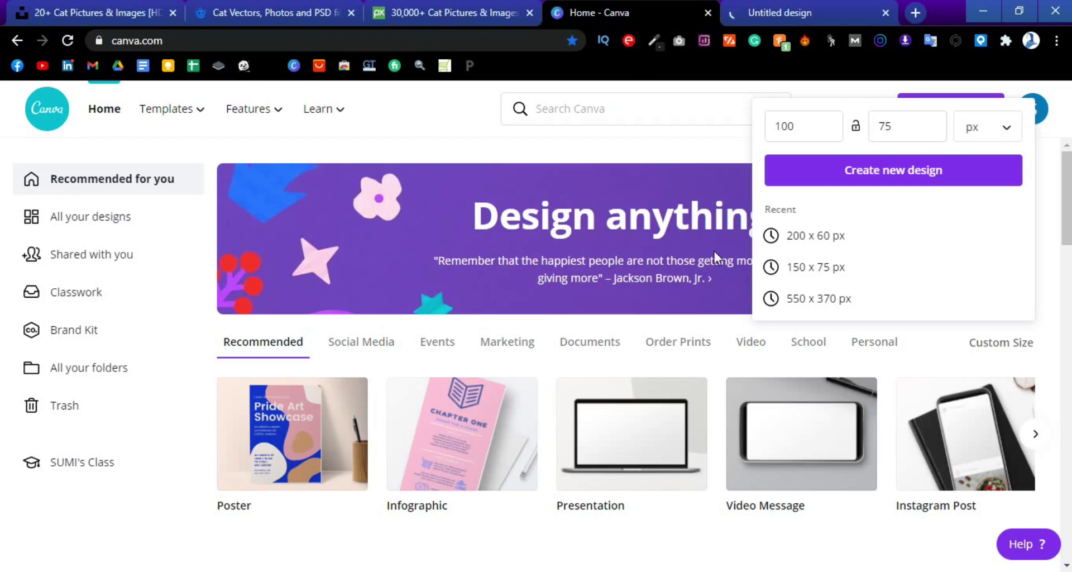
pyautogui.click(609, 111)
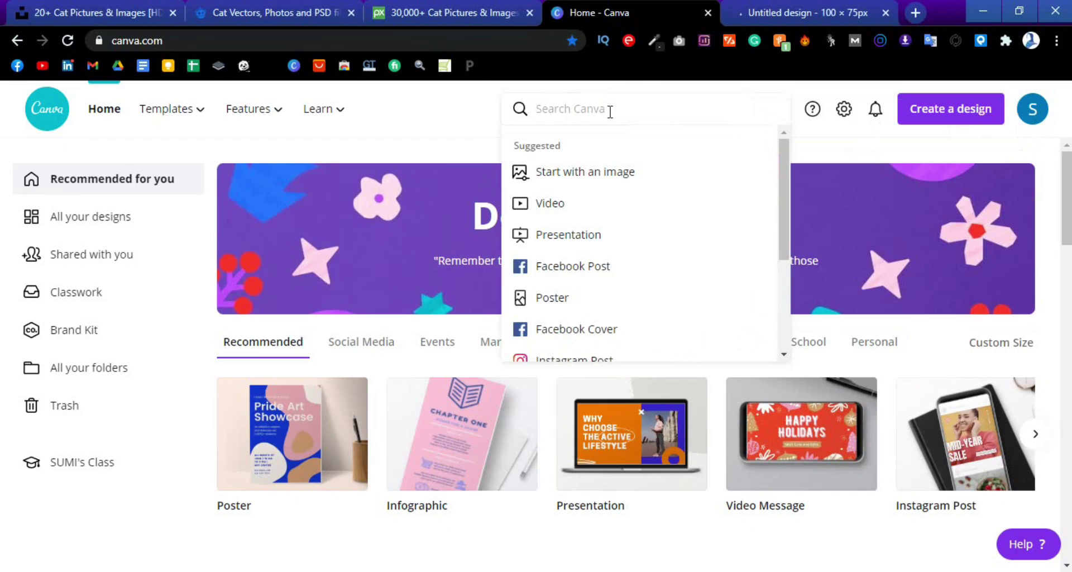
pyautogui.write('logo')
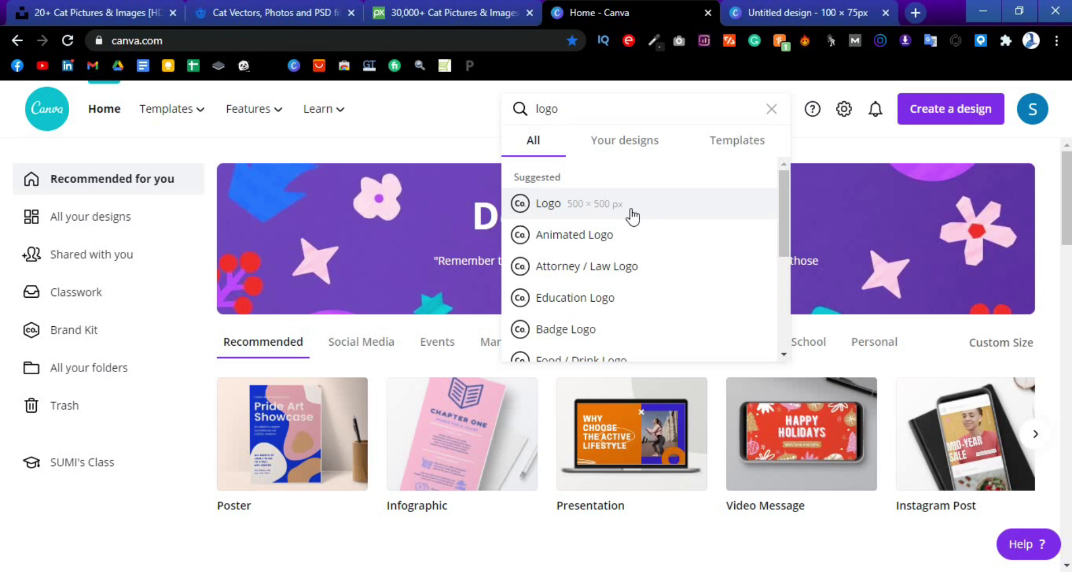
pyautogui.click(804, 15)
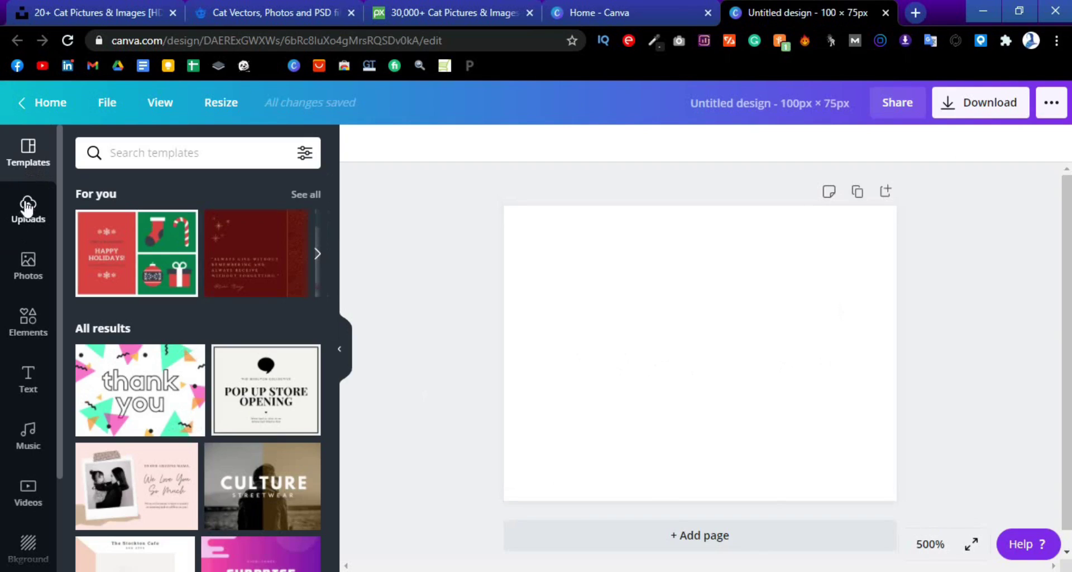
# Step: Add a heading reading TechyLife and enlarge it to a font size of about 14.2 so it spans the page
pyautogui.scroll(-2, 28, 474)
pyautogui.scroll(-1, 30, 504)
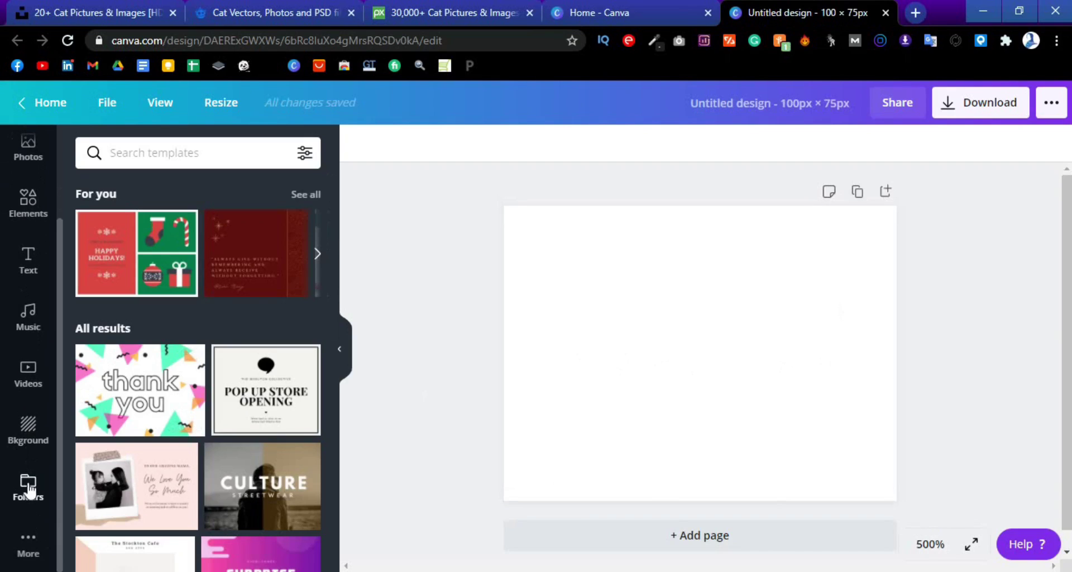
pyautogui.scroll(3, 29, 491)
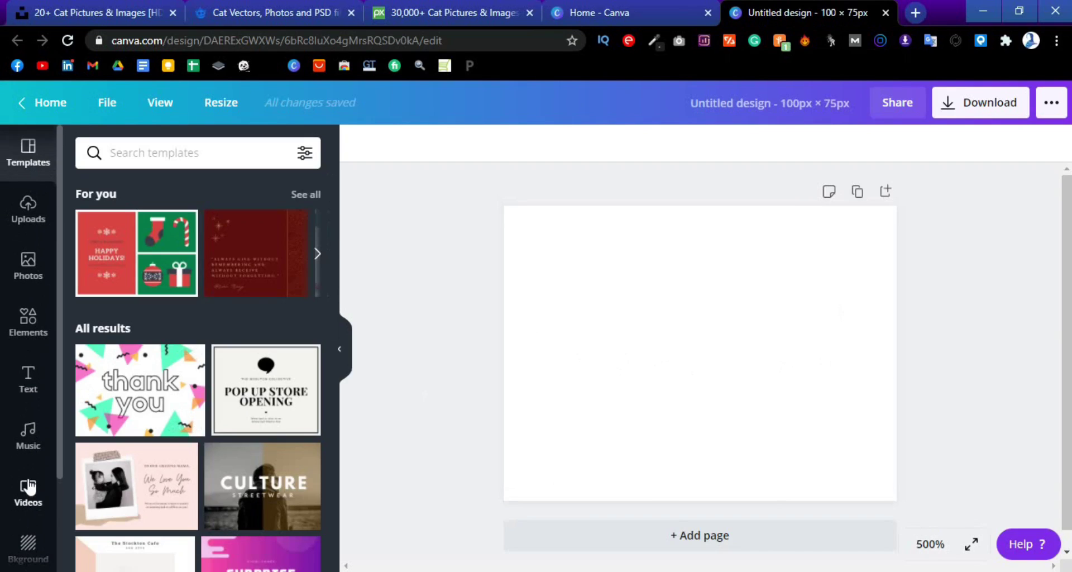
pyautogui.click(28, 380)
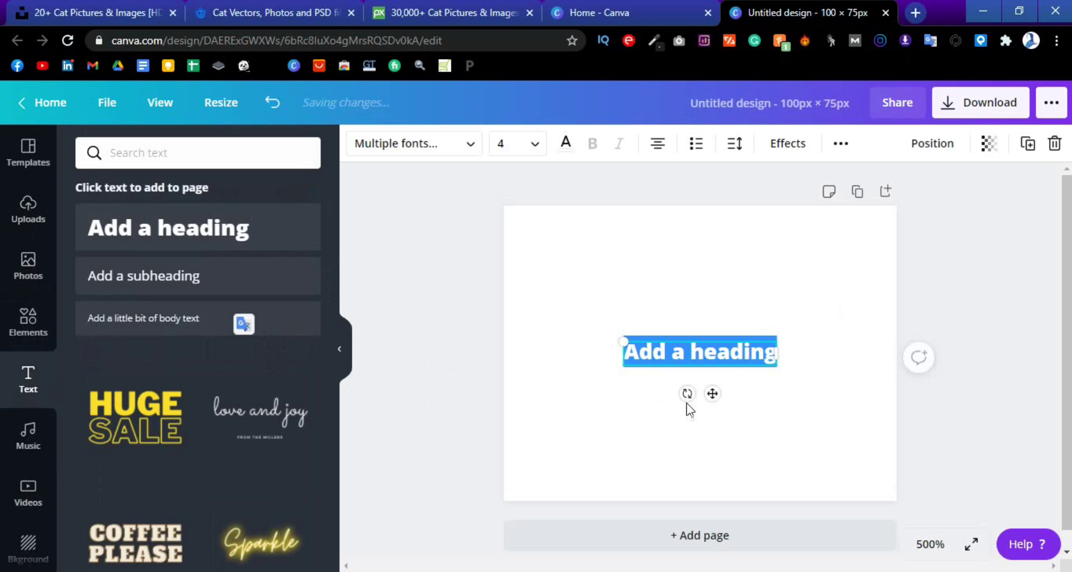
pyautogui.press('BackSpace')
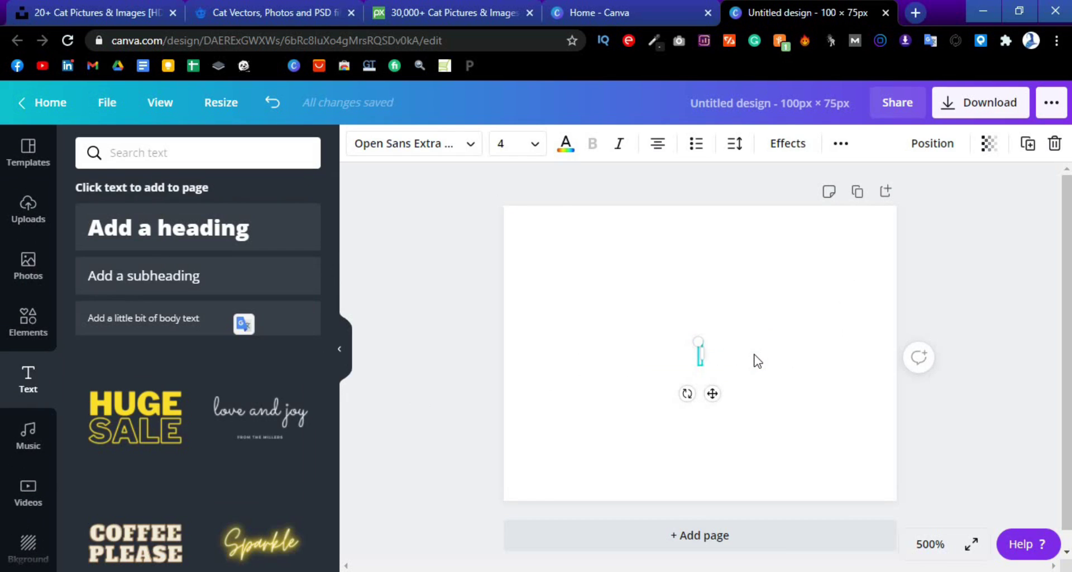
pyautogui.write('Techy')
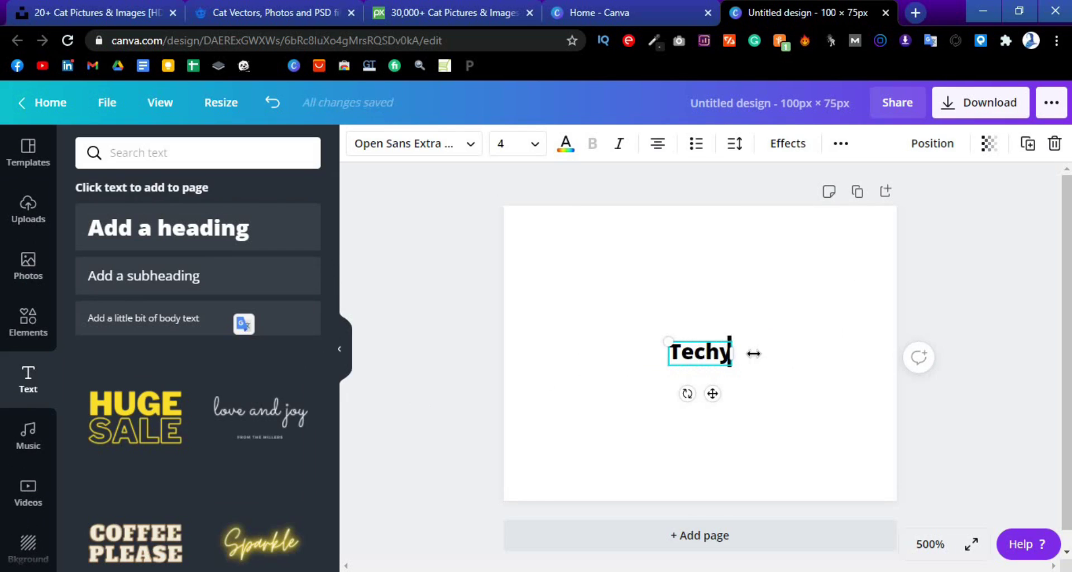
pyautogui.write('Life')
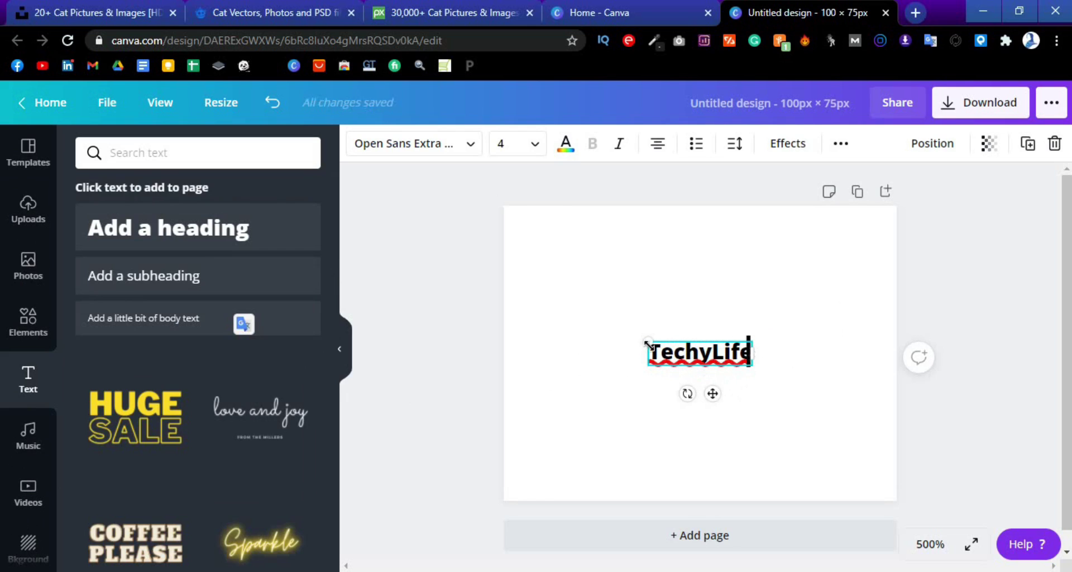
pyautogui.moveTo(647, 341); pyautogui.dragTo(518, 314)
pyautogui.moveTo(755, 365); pyautogui.dragTo(884, 416)
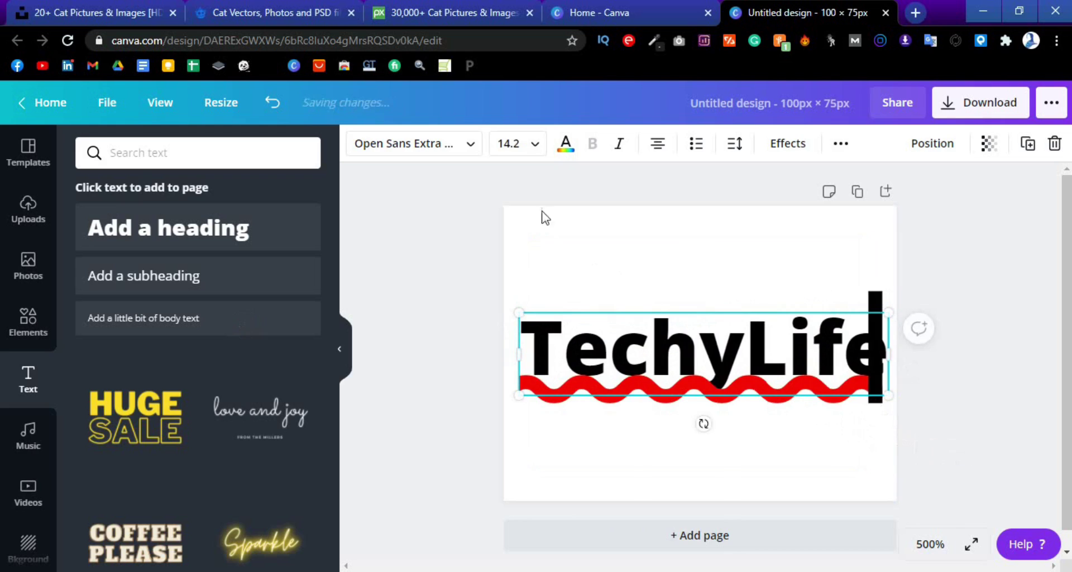
# Step: Try the Li Saboj Charulota and Li Sirajee Manha Italic fonts on the TechyLife heading
pyautogui.click(469, 146)
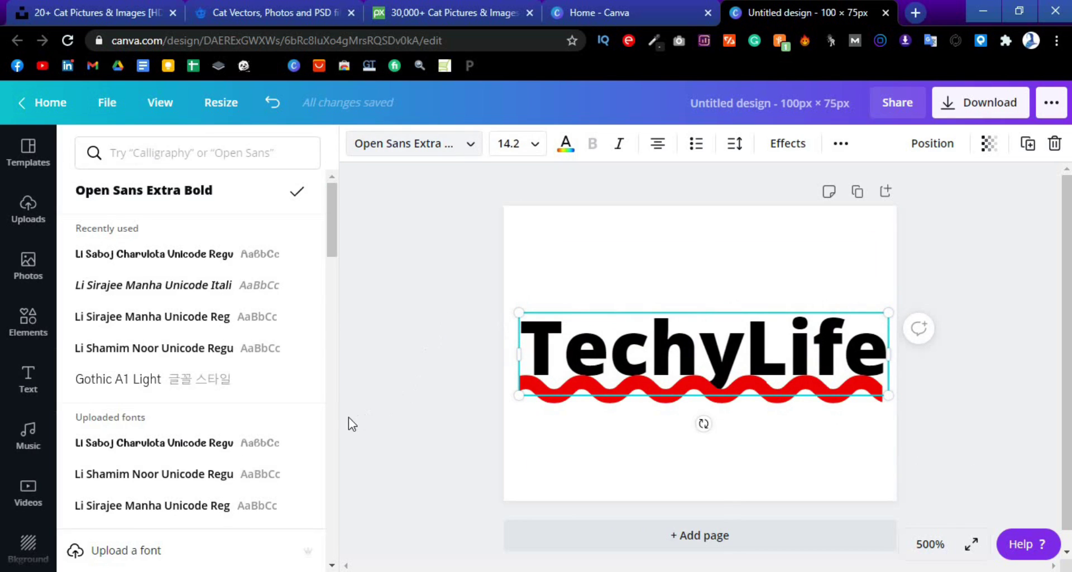
pyautogui.click(263, 267)
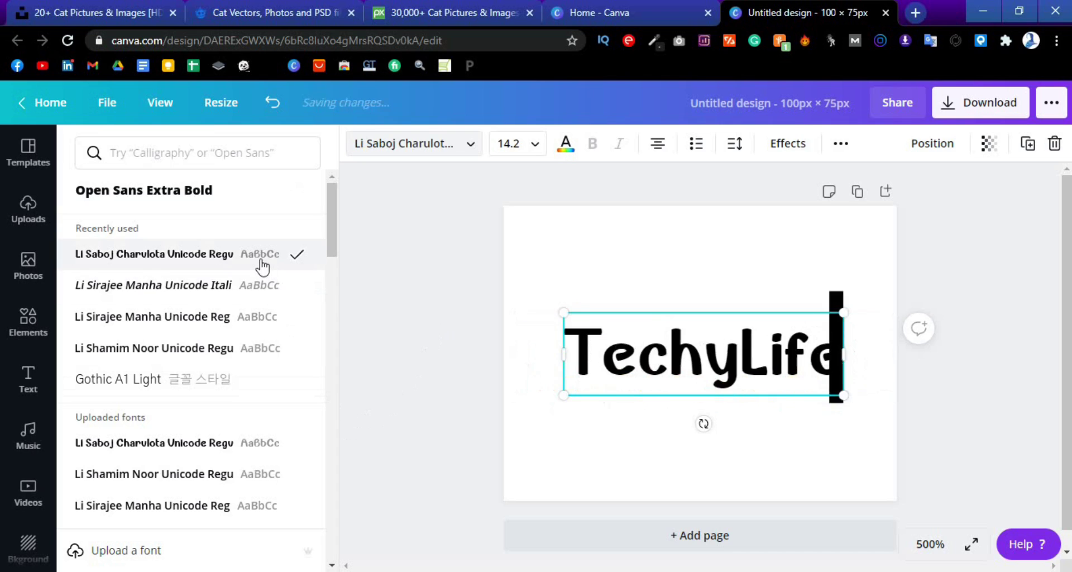
pyautogui.click(249, 296)
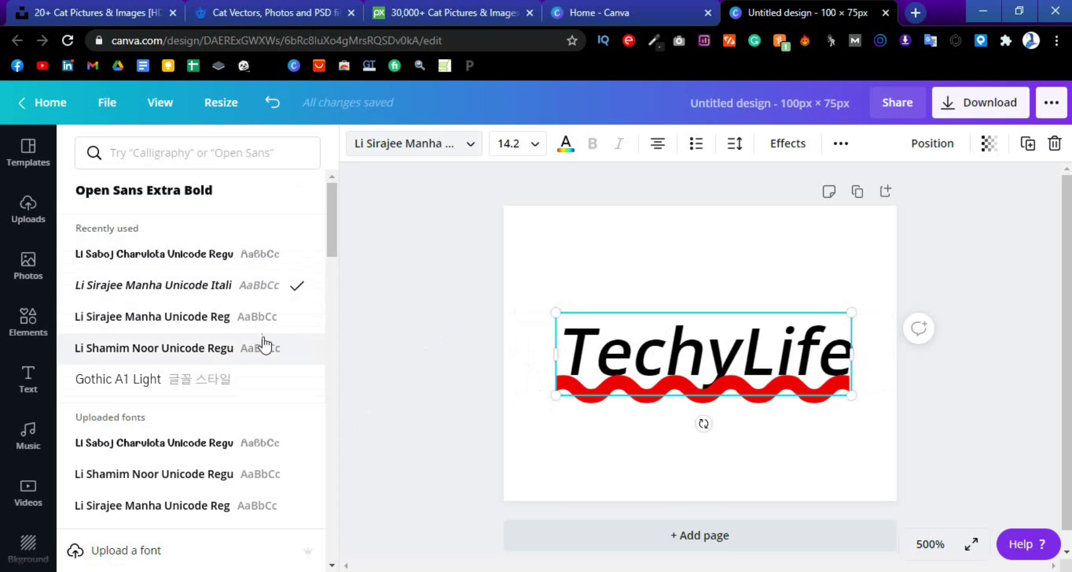
# Step: Try the popular fonts Archivo Black, Bukhari Script and Code Pro on the TechyLife heading
pyautogui.scroll(-3, 256, 375)
pyautogui.scroll(-4, 256, 378)
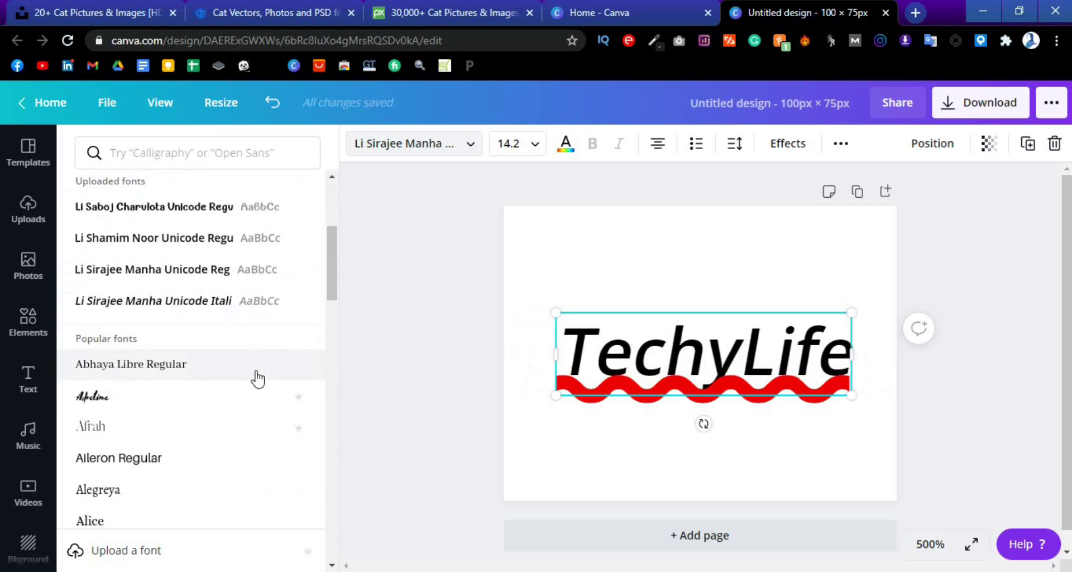
pyautogui.scroll(-2, 257, 378)
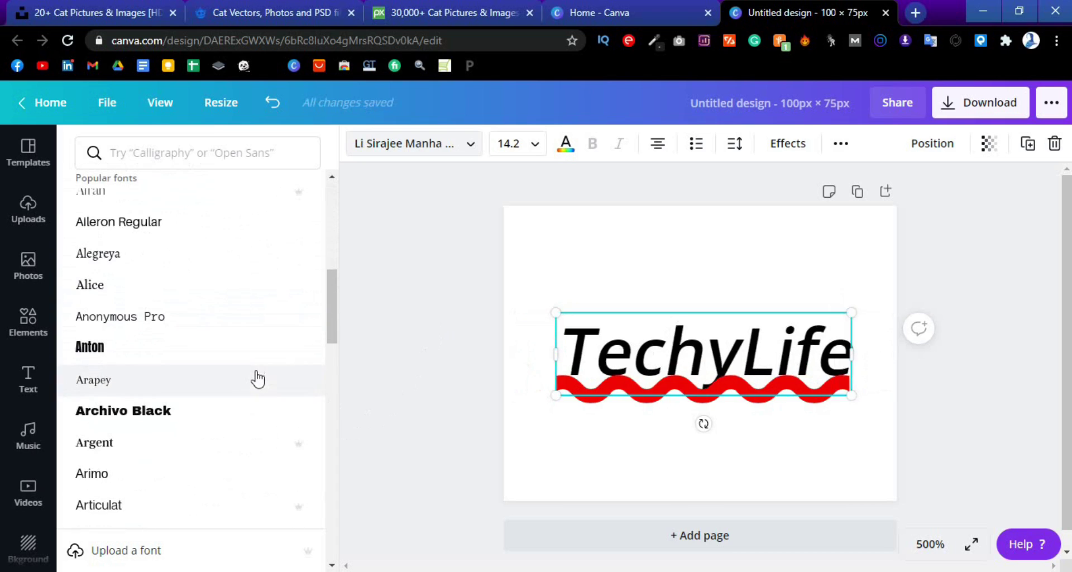
pyautogui.click(223, 413)
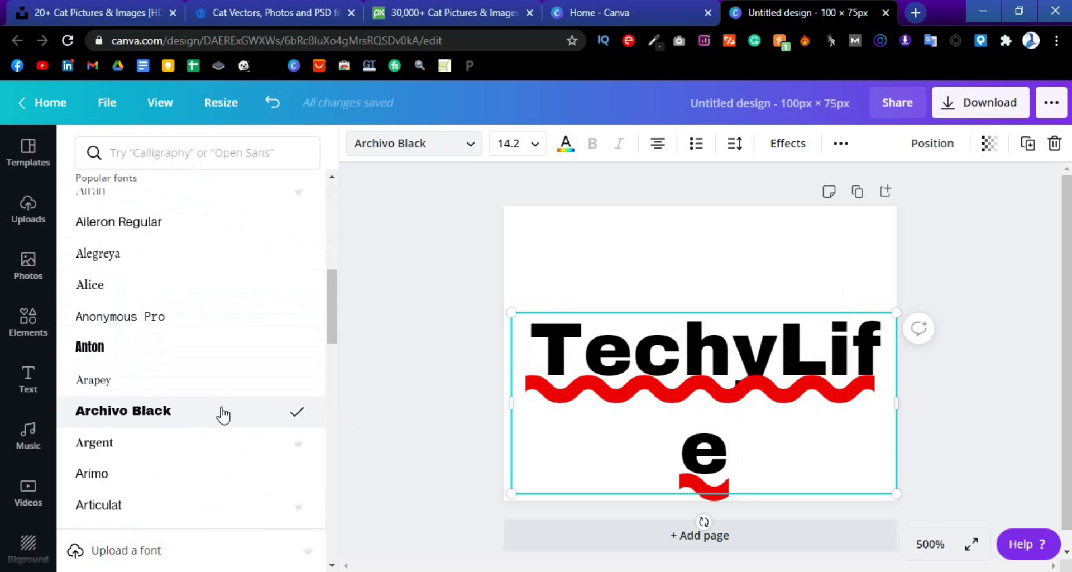
pyautogui.scroll(-5, 223, 414)
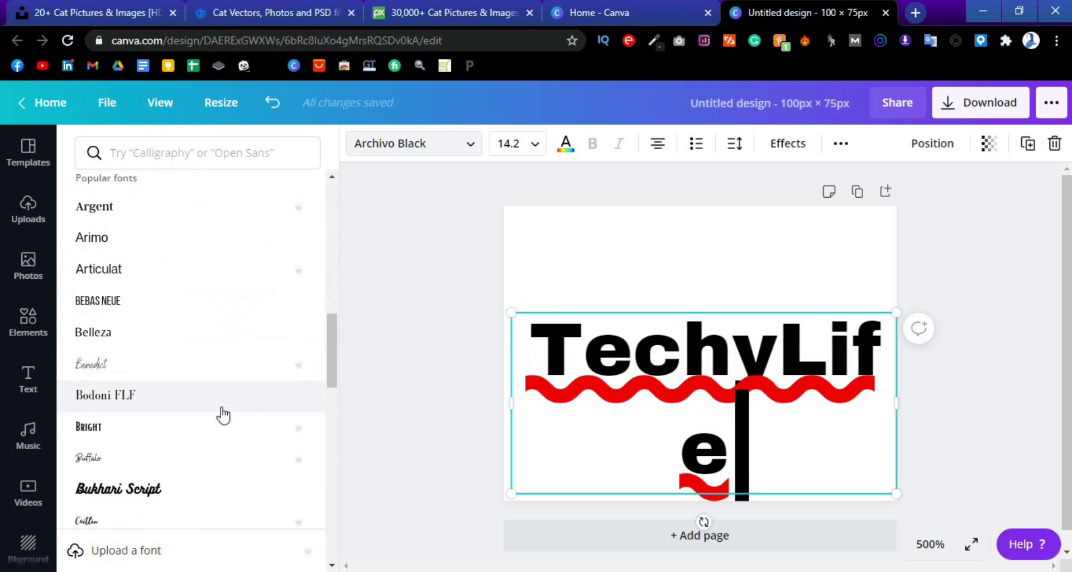
pyautogui.scroll(-1, 223, 414)
pyautogui.click(223, 413)
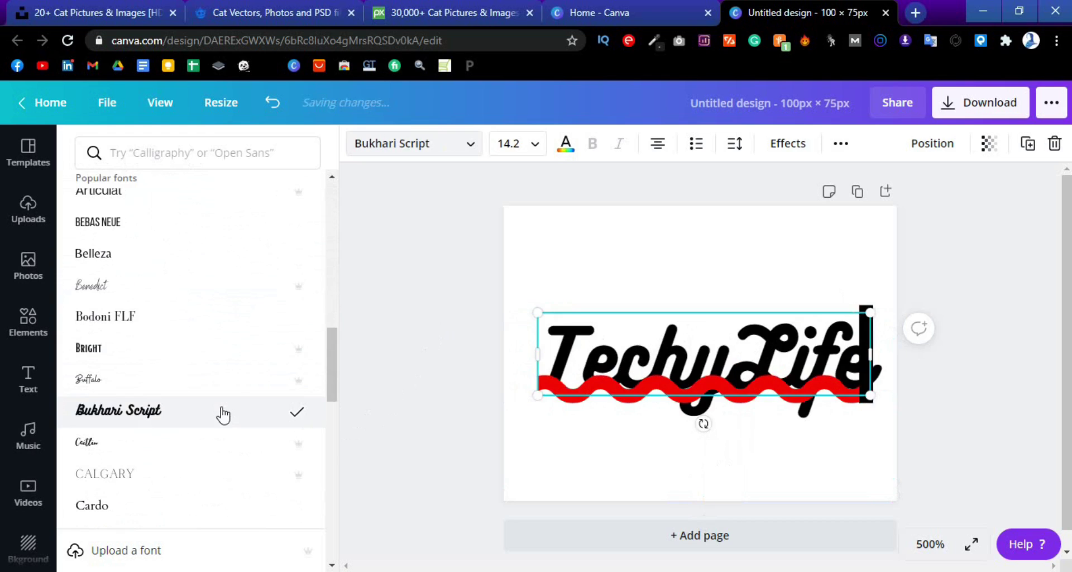
pyautogui.scroll(-4, 223, 414)
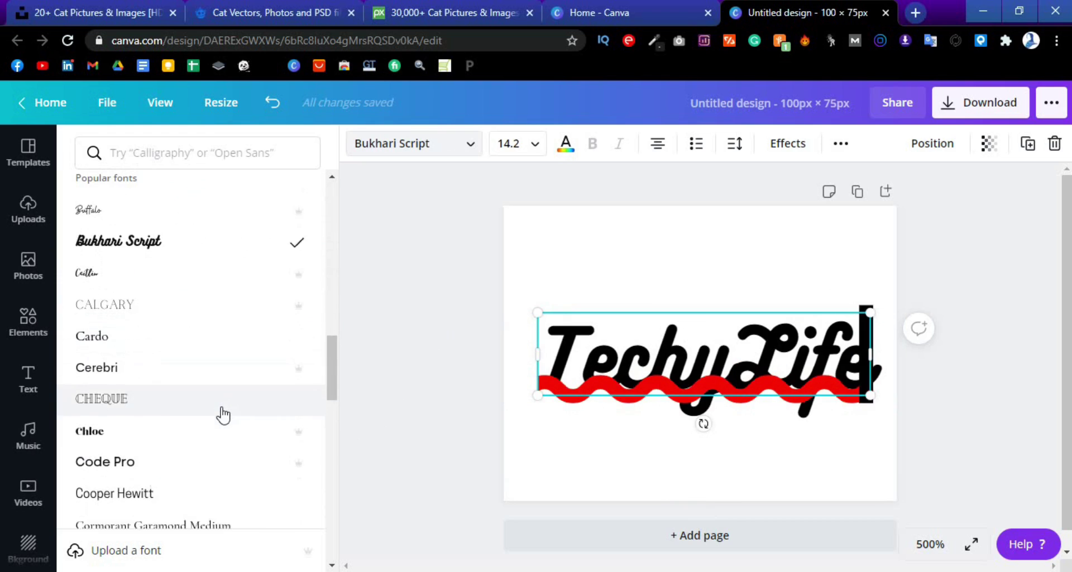
pyautogui.click(227, 372)
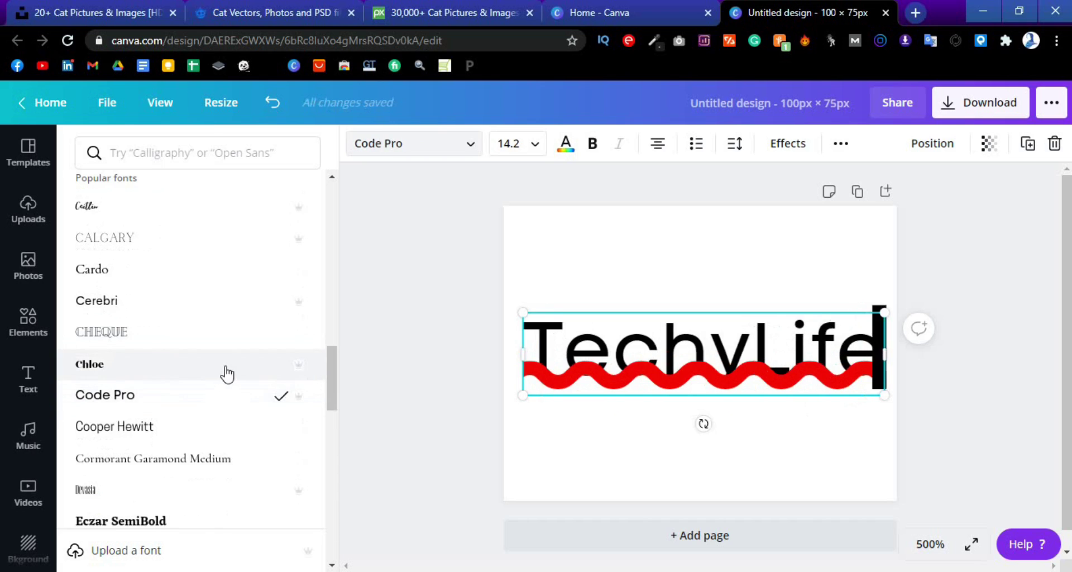
# Step: Set the TechyLife heading in the Chloe font and deselect it
pyautogui.click(227, 373)
pyautogui.click(562, 441)
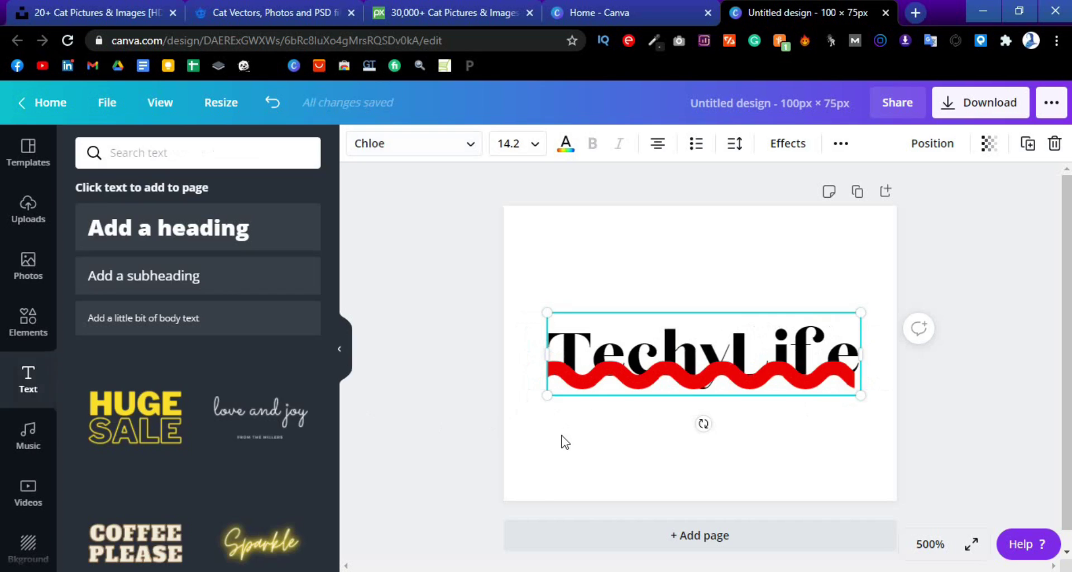
pyautogui.click(589, 442)
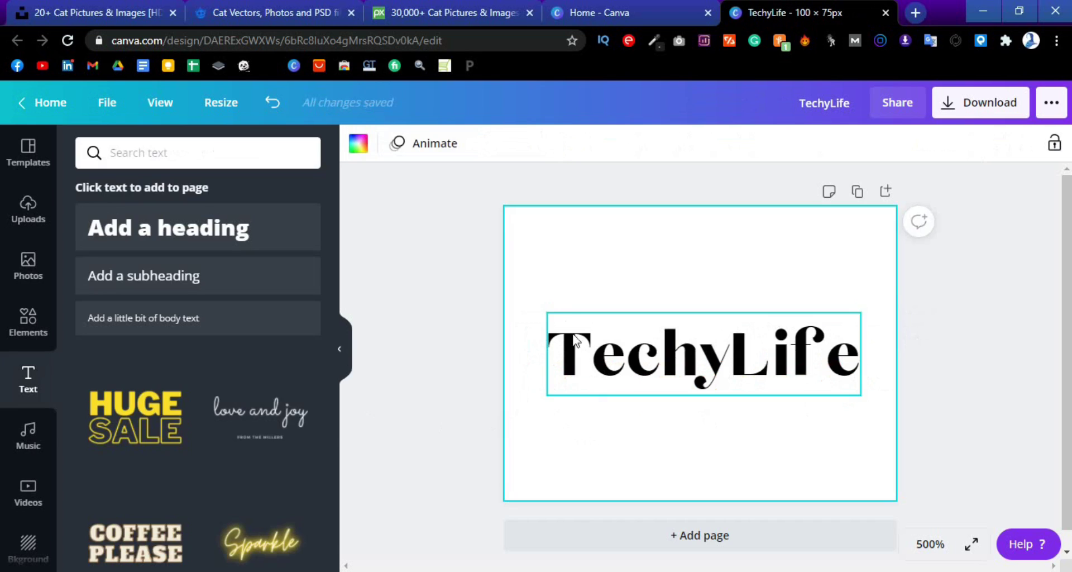
# Step: Colour only the letter T of TechyLife with the dark purple default colour
pyautogui.click(591, 356)
pyautogui.click(592, 356)
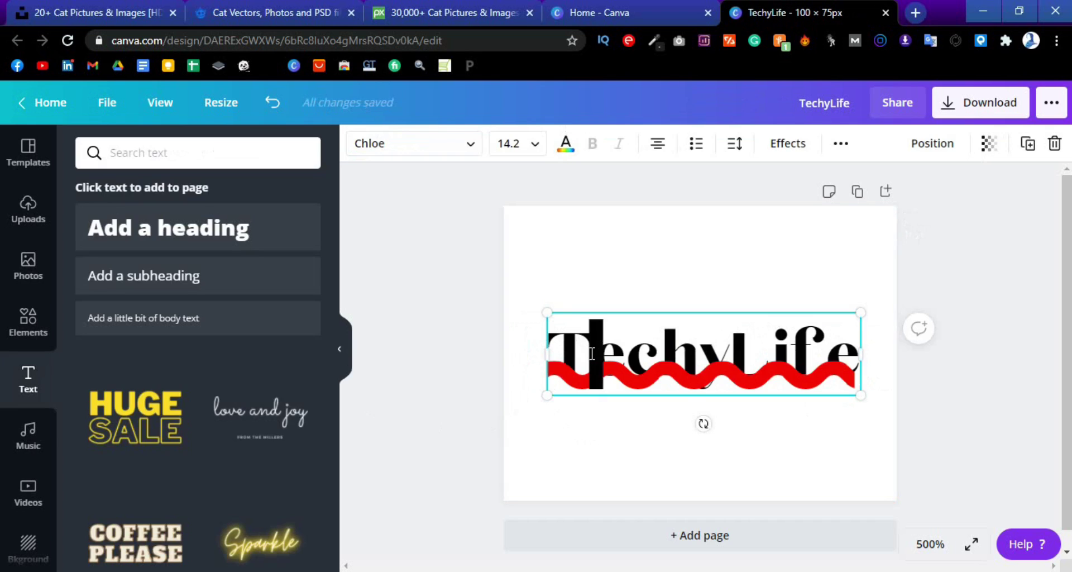
pyautogui.moveTo(591, 355); pyautogui.dragTo(567, 353)
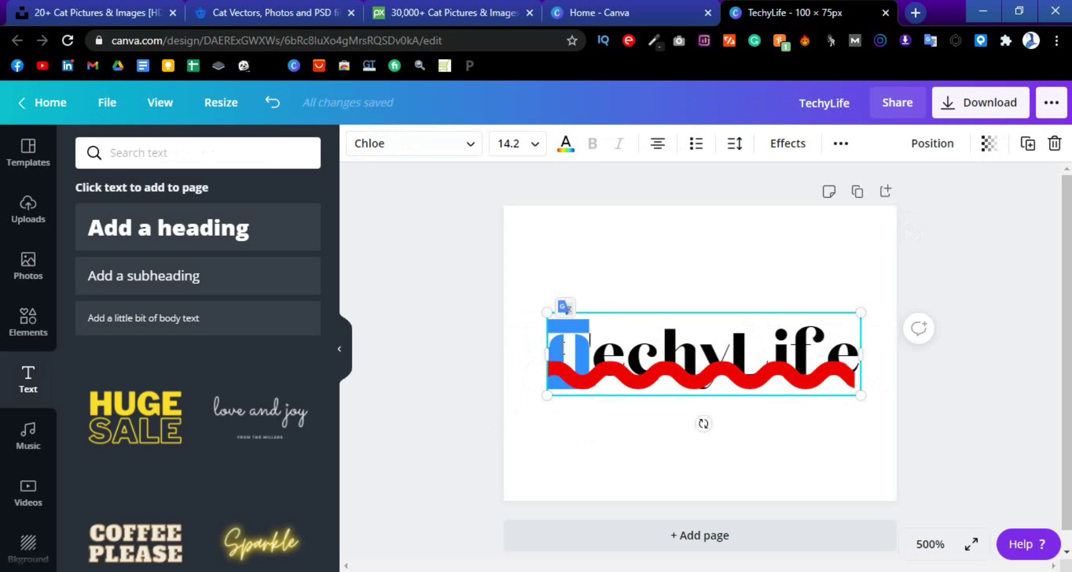
pyautogui.click(561, 144)
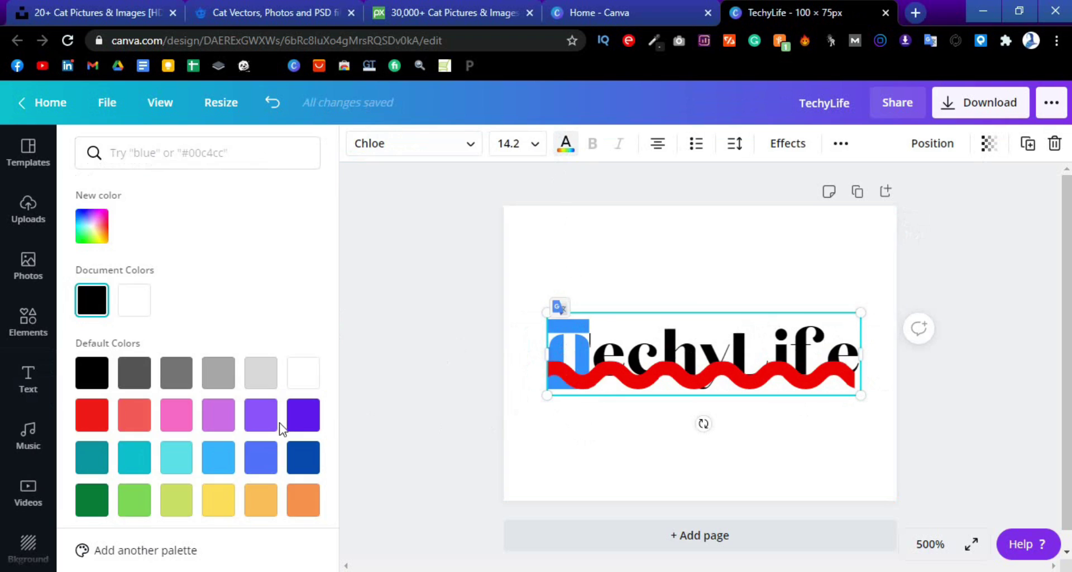
pyautogui.click(296, 422)
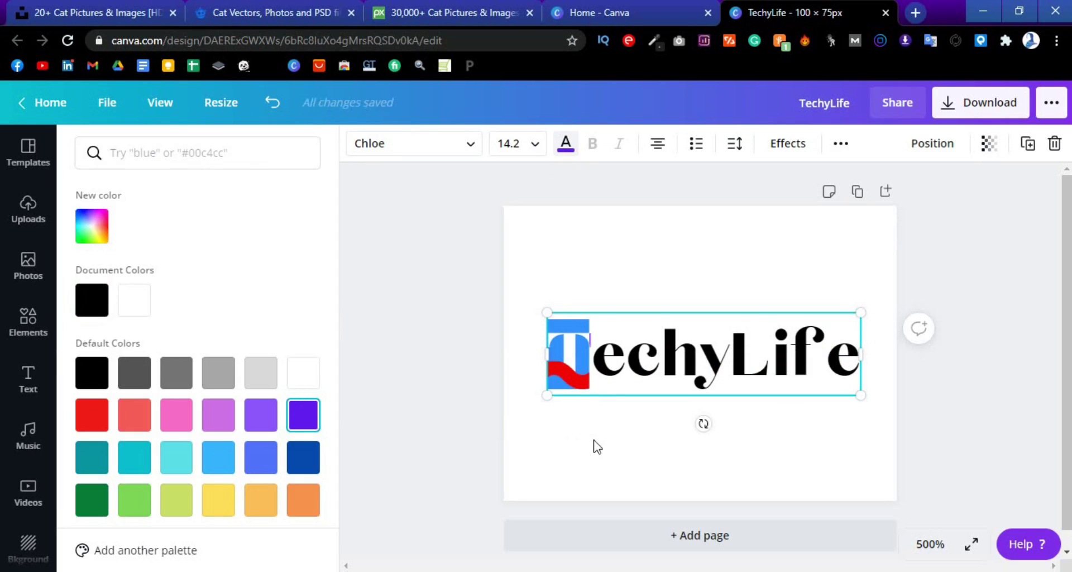
pyautogui.press('Escape')
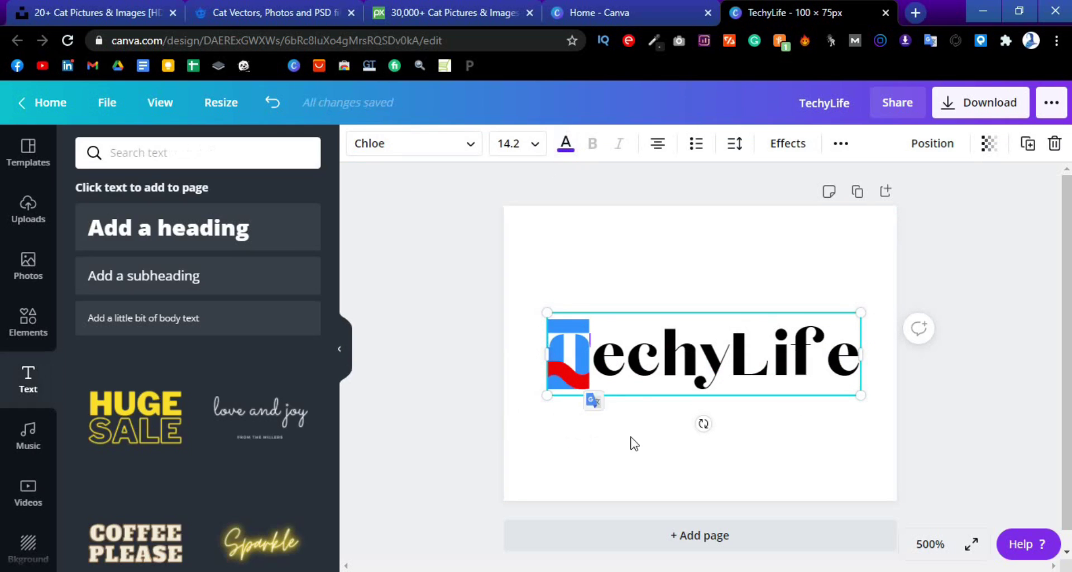
pyautogui.click(786, 428)
# Step: Colour the letter L of TechyLife in the same dark purple as the T
pyautogui.click(757, 364)
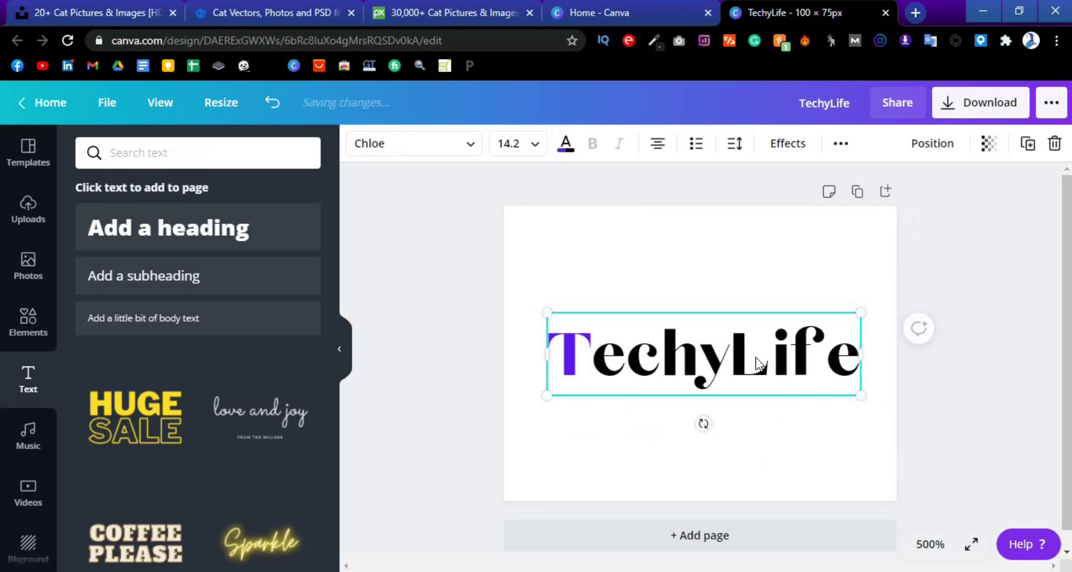
pyautogui.click(771, 362)
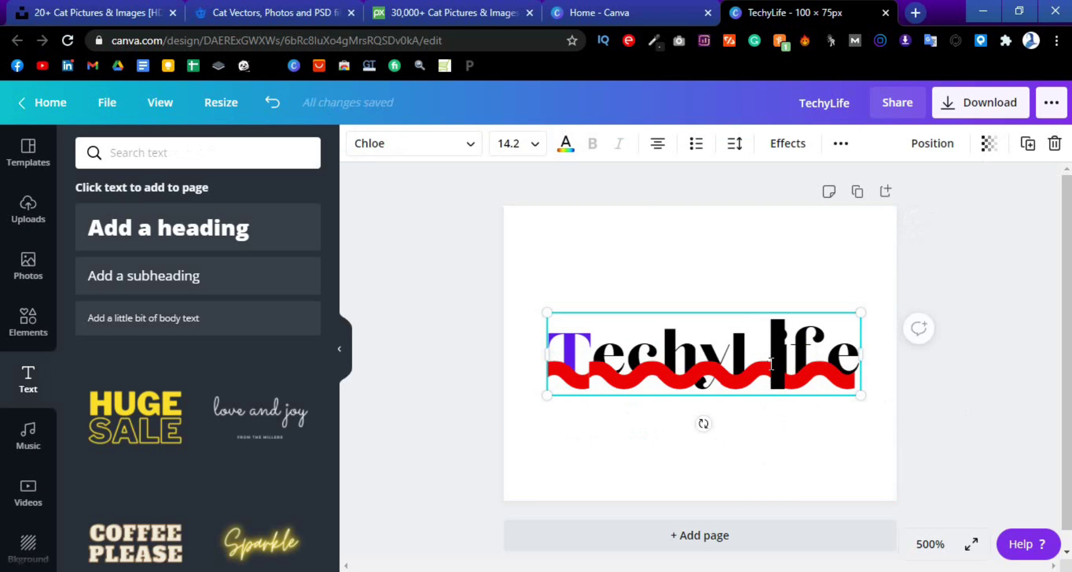
pyautogui.moveTo(753, 363); pyautogui.dragTo(747, 359)
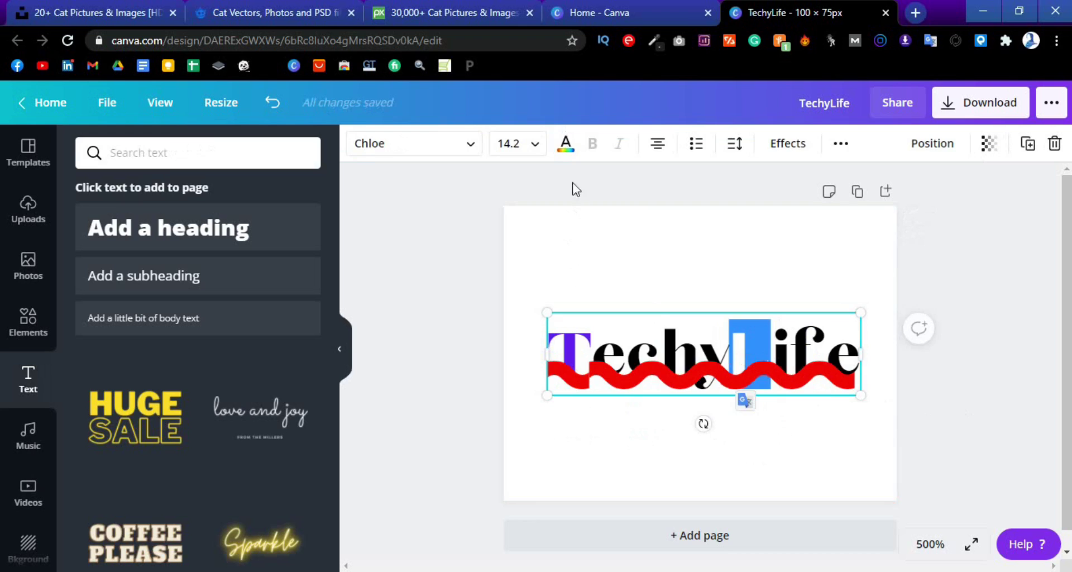
pyautogui.click(565, 142)
pyautogui.click(307, 429)
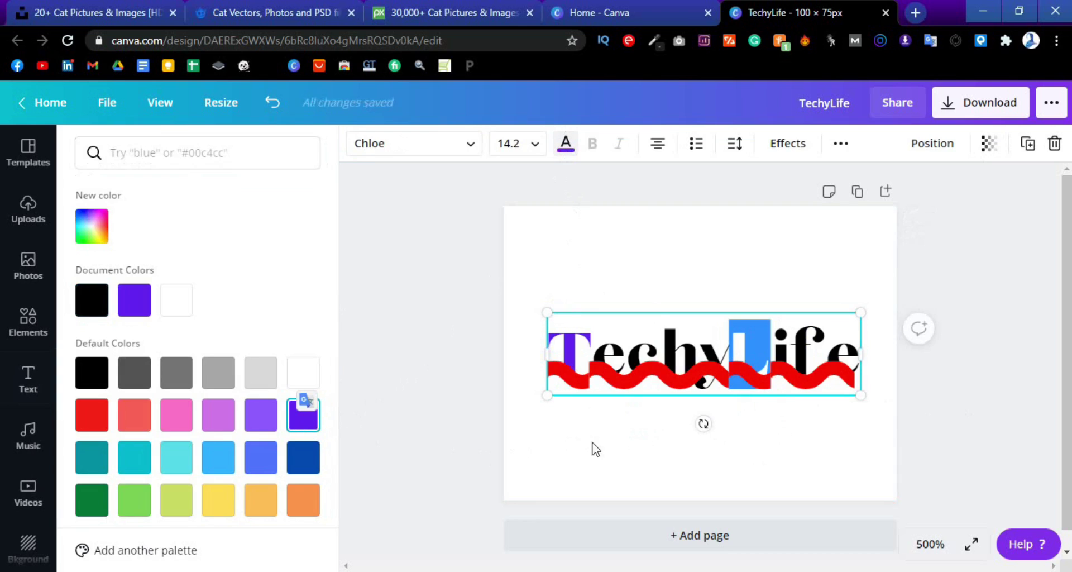
pyautogui.click(952, 426)
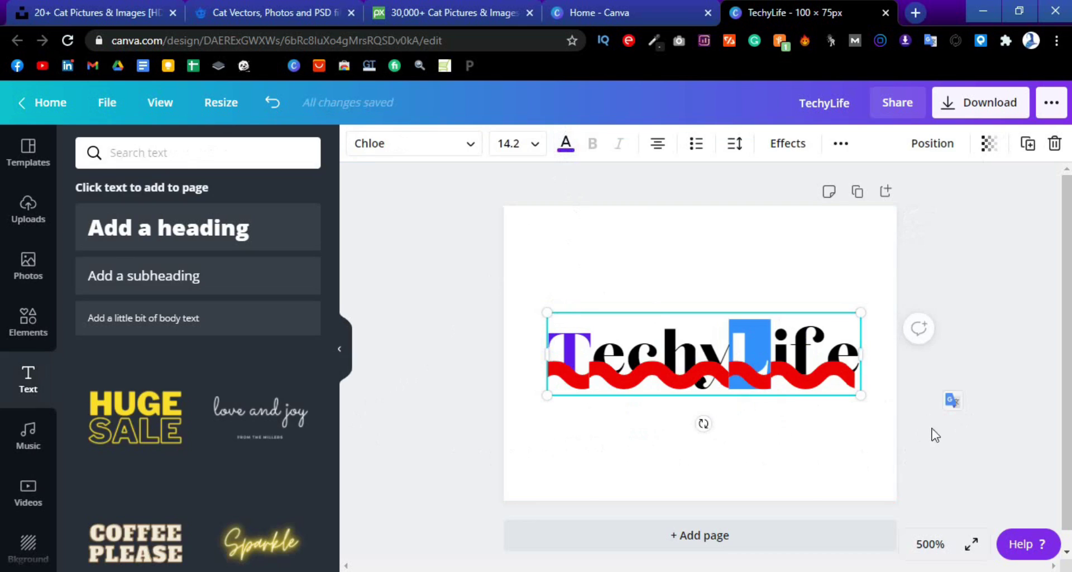
pyautogui.click(836, 438)
# Step: Shrink the TechyLife text slightly and move it to the left edge of the page, leaving room after the final e
pyautogui.click(642, 362)
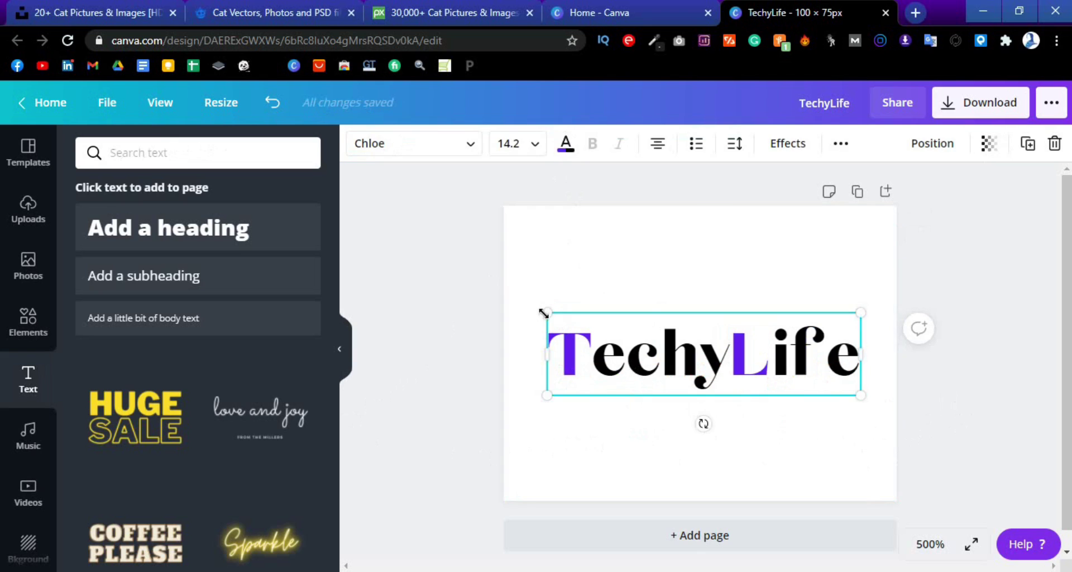
pyautogui.moveTo(853, 397); pyautogui.dragTo(836, 383)
pyautogui.moveTo(711, 362); pyautogui.dragTo(673, 357)
pyautogui.click(771, 454)
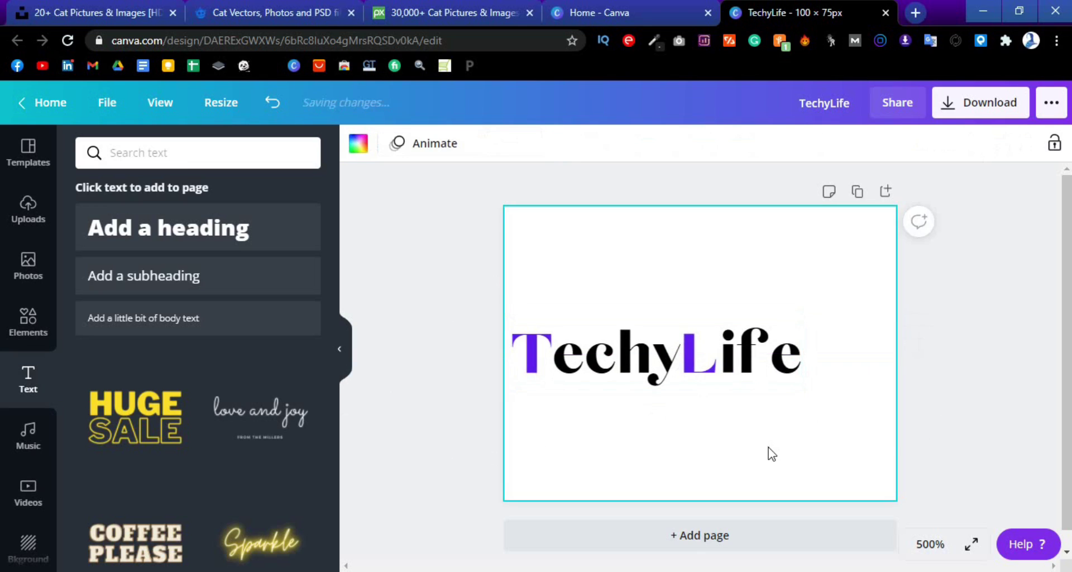
# Step: Add a circle shape, shrink it to a small dot and place it on the baseline right after the final e
pyautogui.click(48, 328)
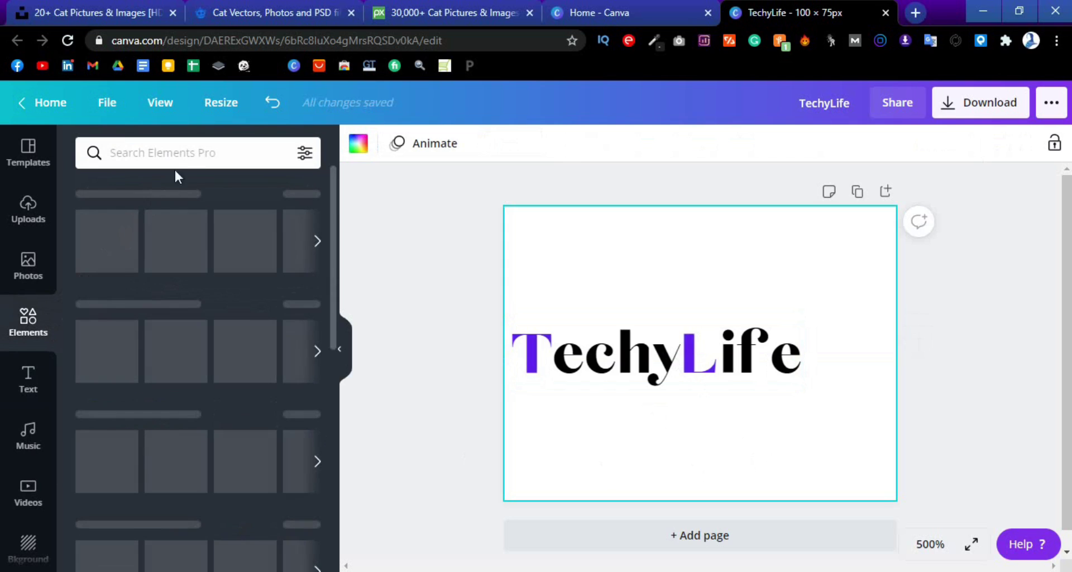
pyautogui.scroll(-3, 231, 294)
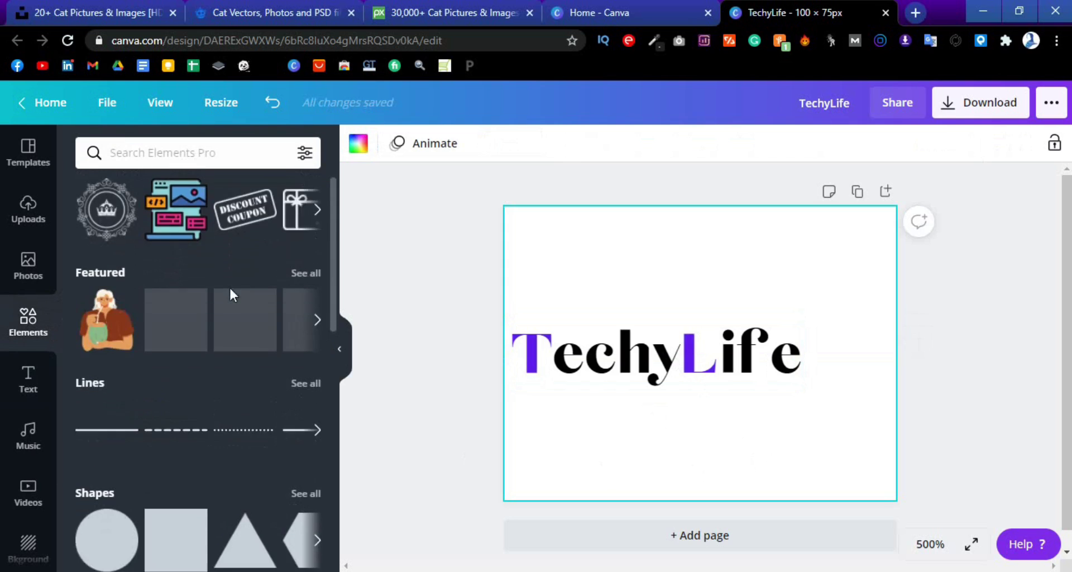
pyautogui.scroll(-2, 230, 296)
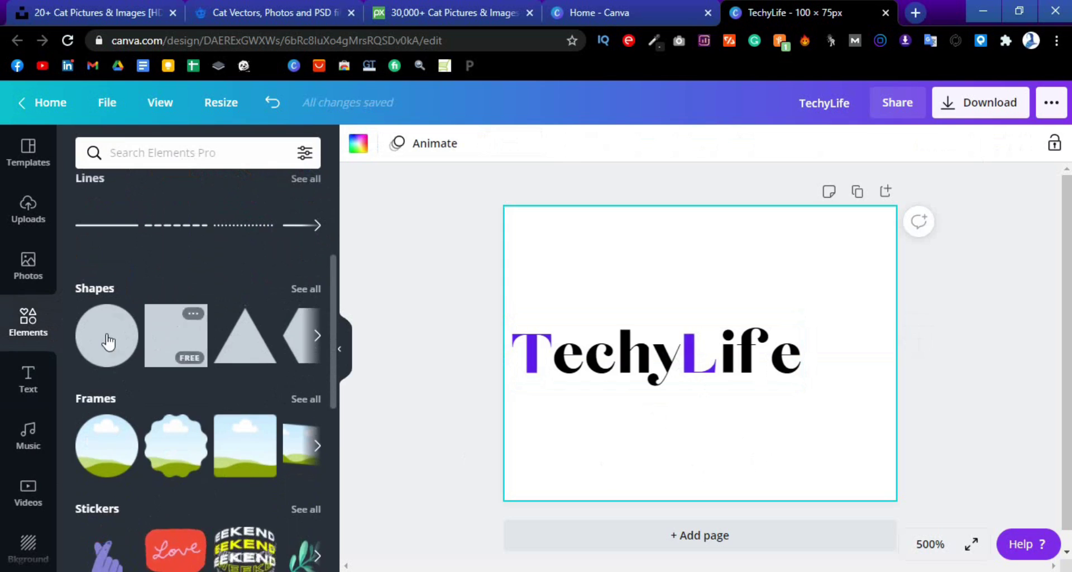
pyautogui.click(107, 342)
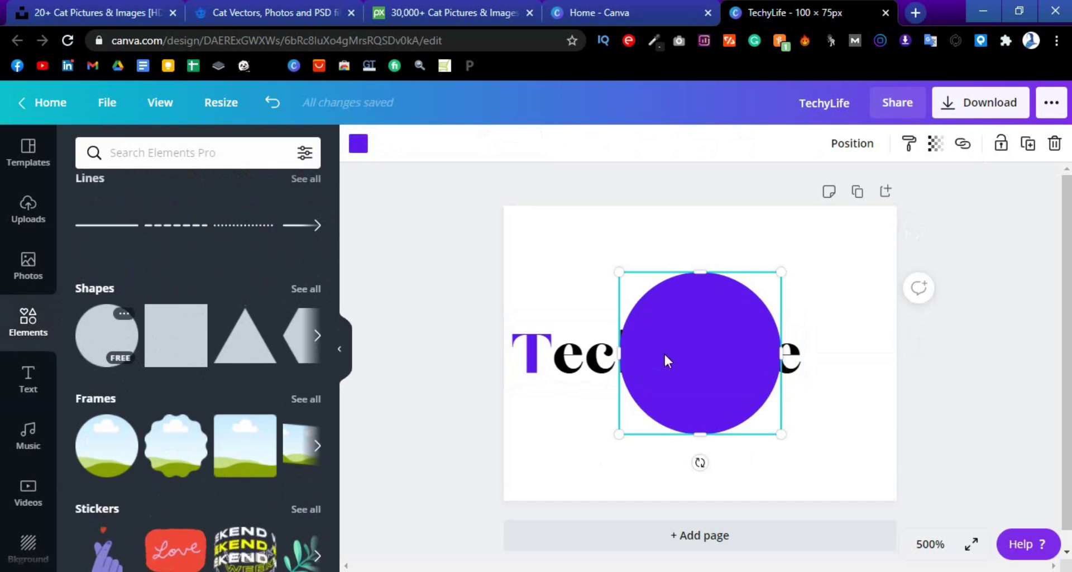
pyautogui.moveTo(692, 340); pyautogui.dragTo(762, 366)
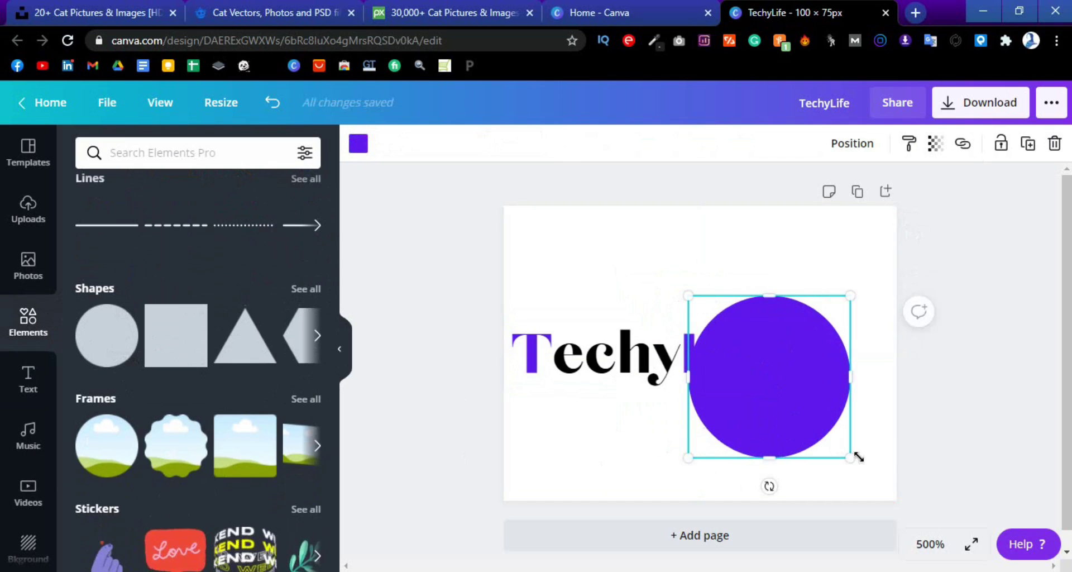
pyautogui.moveTo(851, 455); pyautogui.dragTo(825, 403)
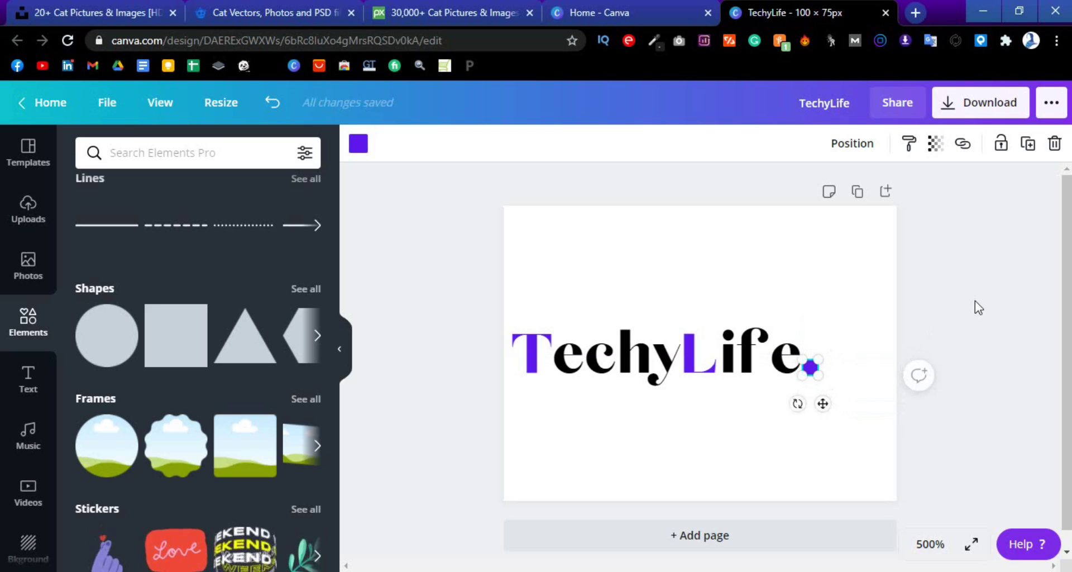
# Step: Duplicate the purple dot twice and line the copies up after the first dot, making the last copy slightly smaller
pyautogui.click(1027, 146)
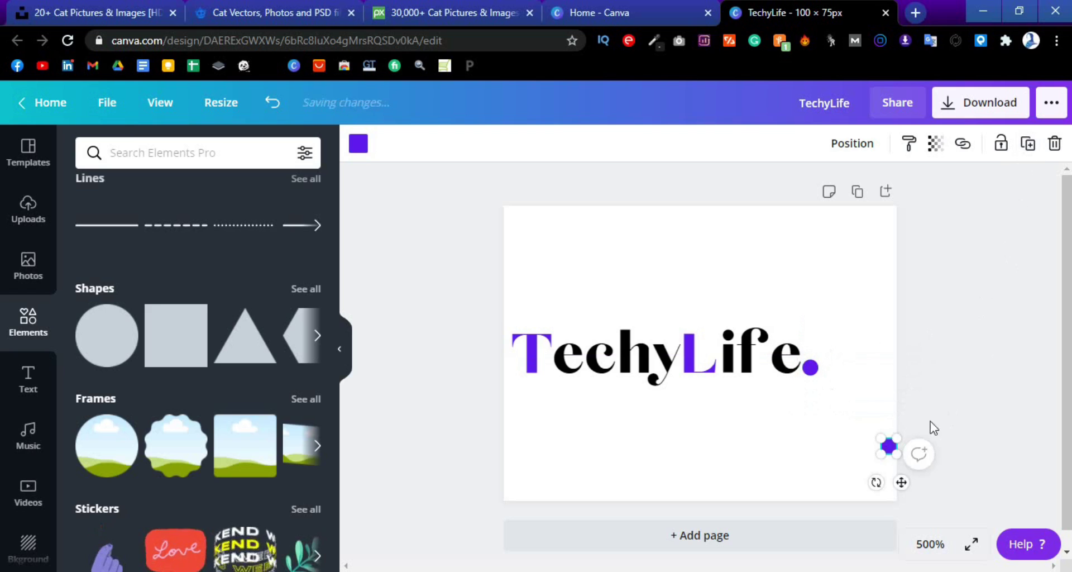
pyautogui.moveTo(903, 481); pyautogui.dragTo(845, 400)
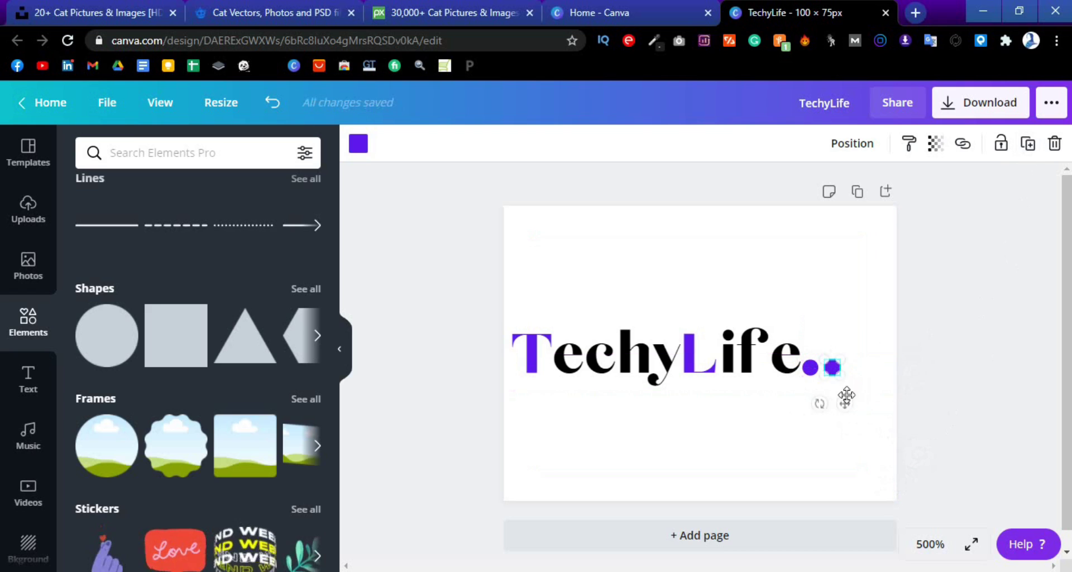
pyautogui.click(1027, 144)
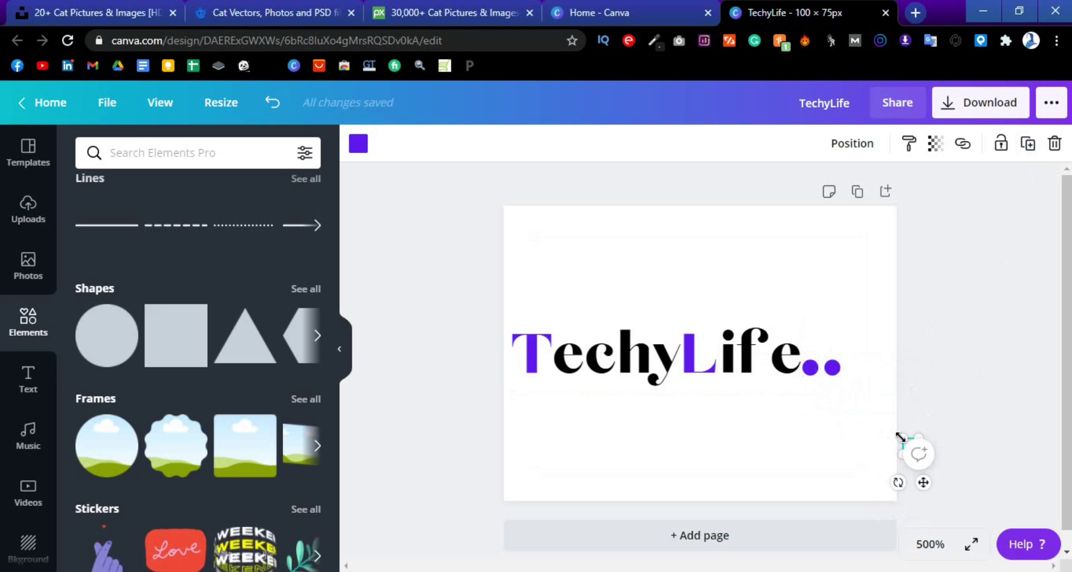
pyautogui.moveTo(900, 435); pyautogui.dragTo(875, 410)
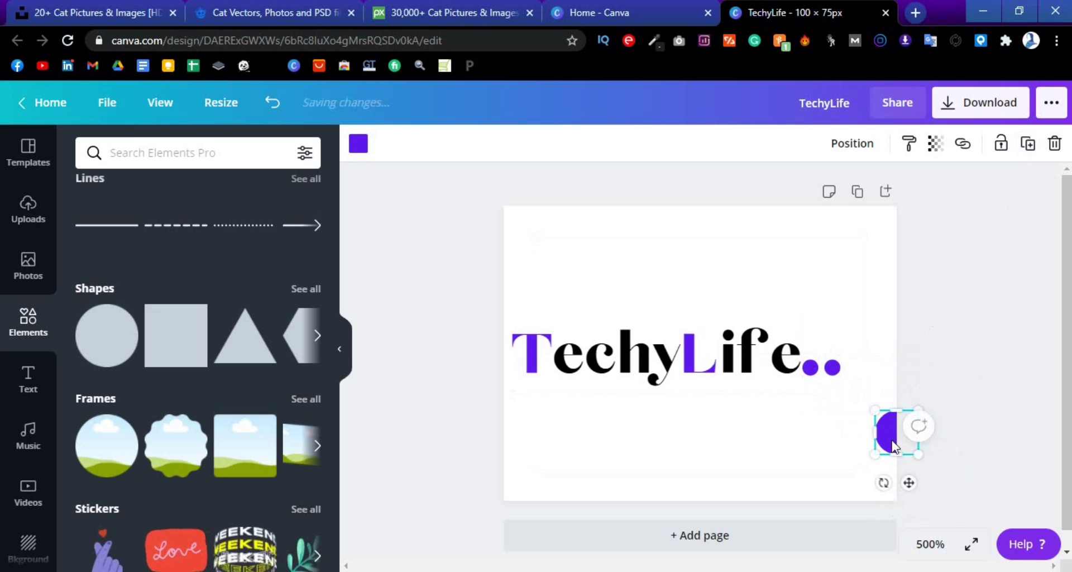
pyautogui.moveTo(909, 483); pyautogui.dragTo(862, 365)
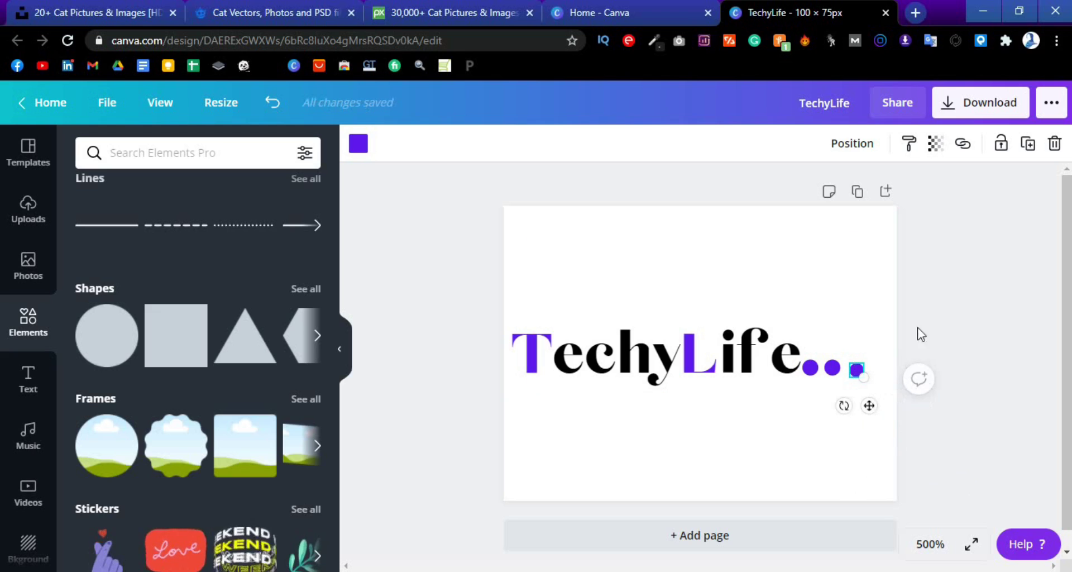
# Step: Replace the smaller third dot with a duplicate of the second dot, aligned and evenly spaced at the end of the row
pyautogui.click(1054, 143)
pyautogui.click(832, 367)
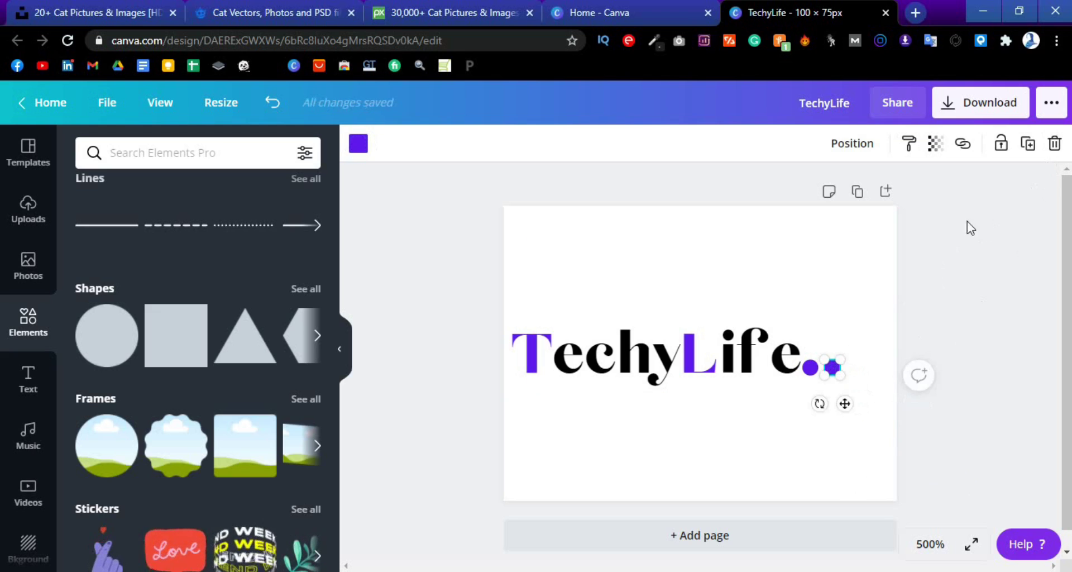
pyautogui.click(1028, 144)
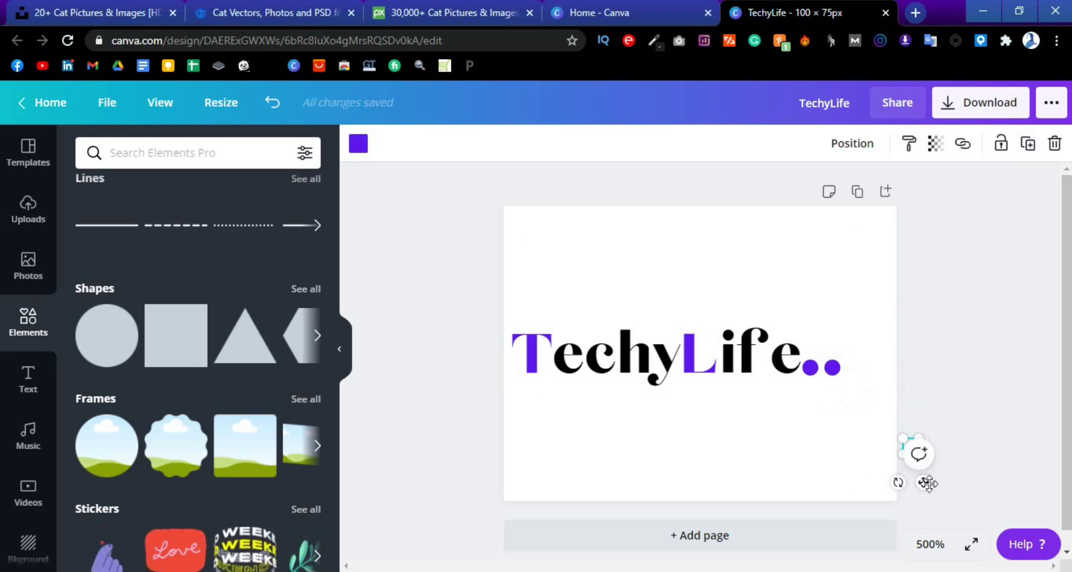
pyautogui.moveTo(921, 482); pyautogui.dragTo(864, 406)
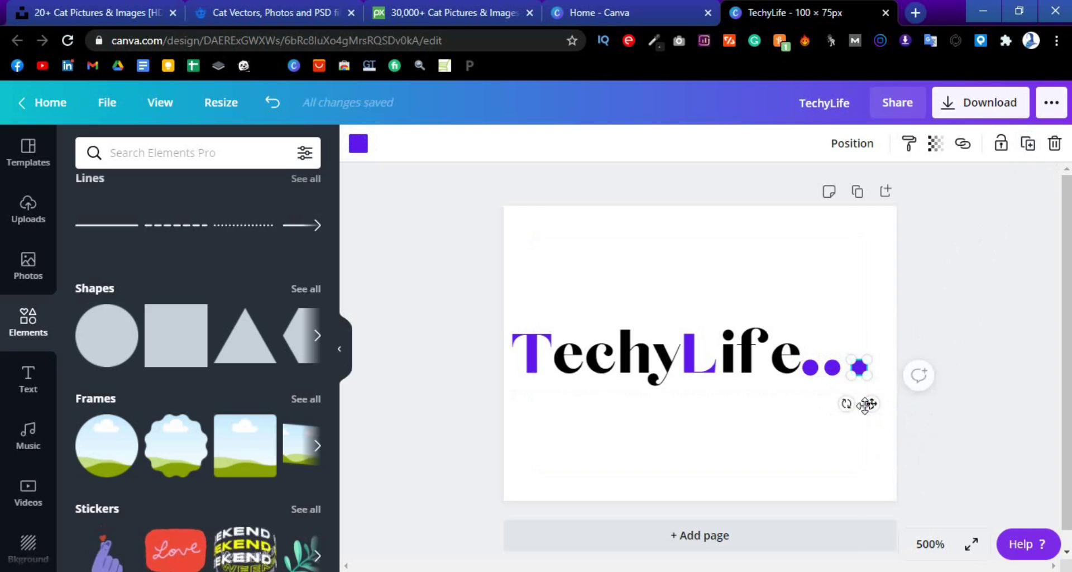
pyautogui.click(820, 441)
pyautogui.moveTo(858, 368); pyautogui.dragTo(853, 367)
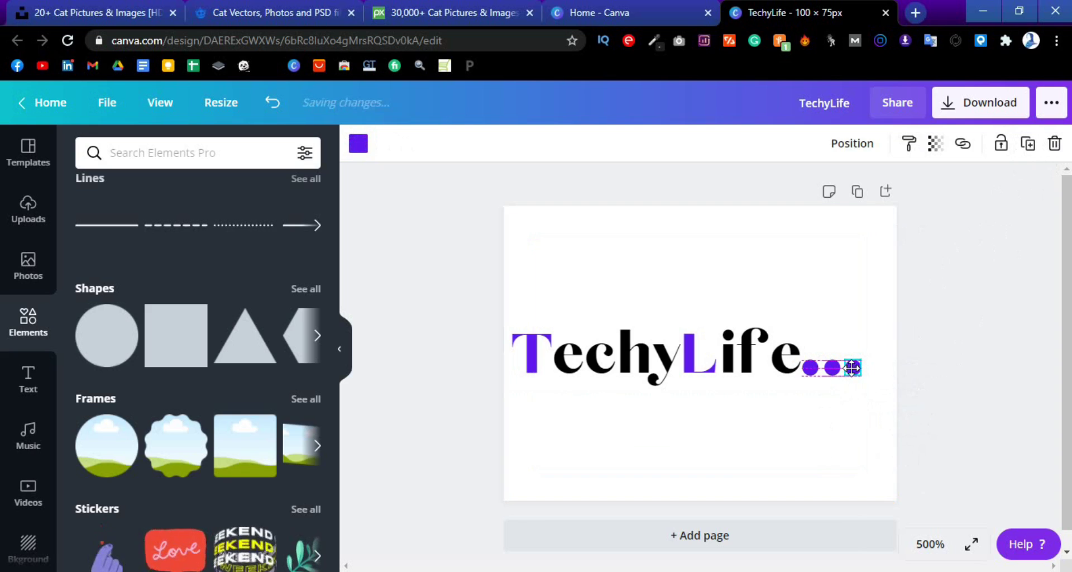
pyautogui.click(827, 446)
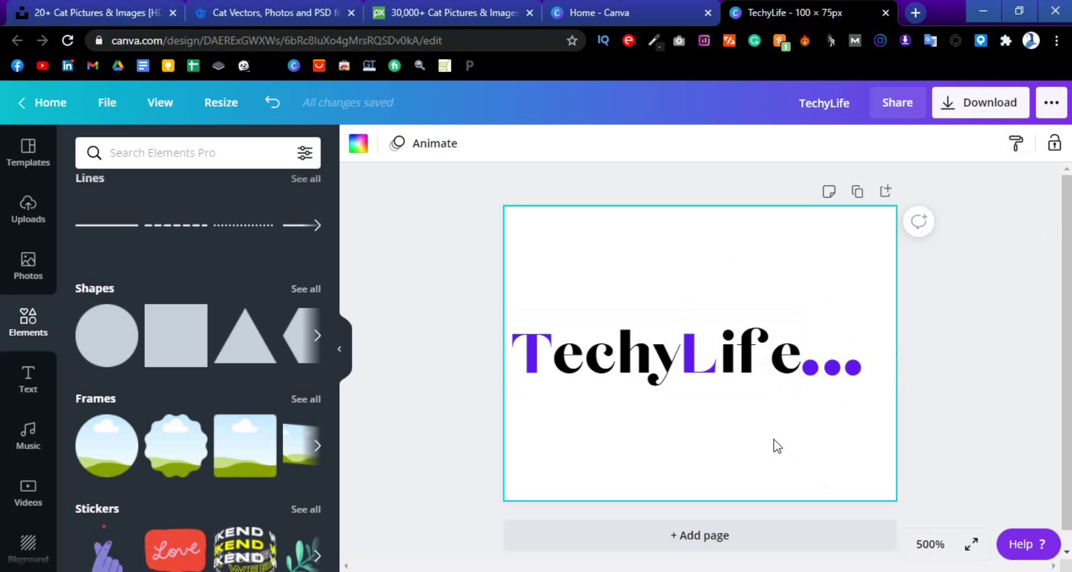
# Step: Download the TechyLife logo as a PNG at size 1 with a transparent background, and dismiss the saved-design message
pyautogui.click(952, 112)
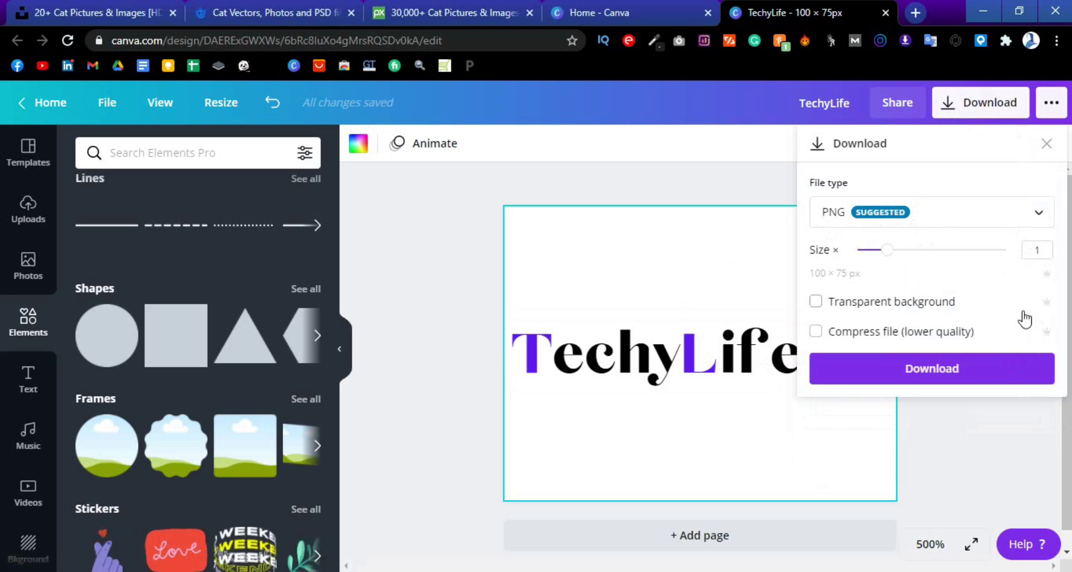
pyautogui.click(815, 303)
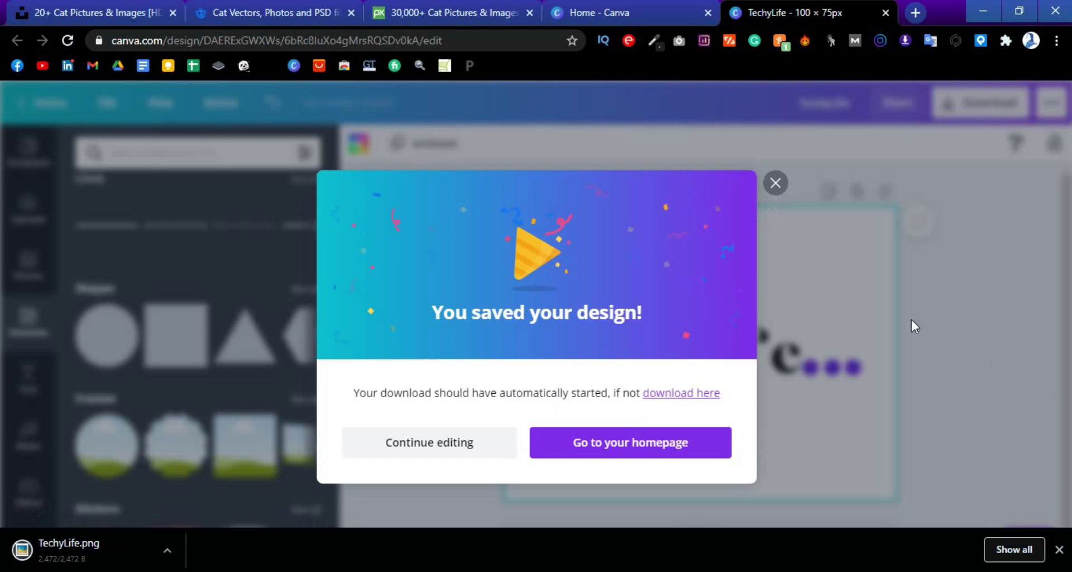
pyautogui.click(774, 162)
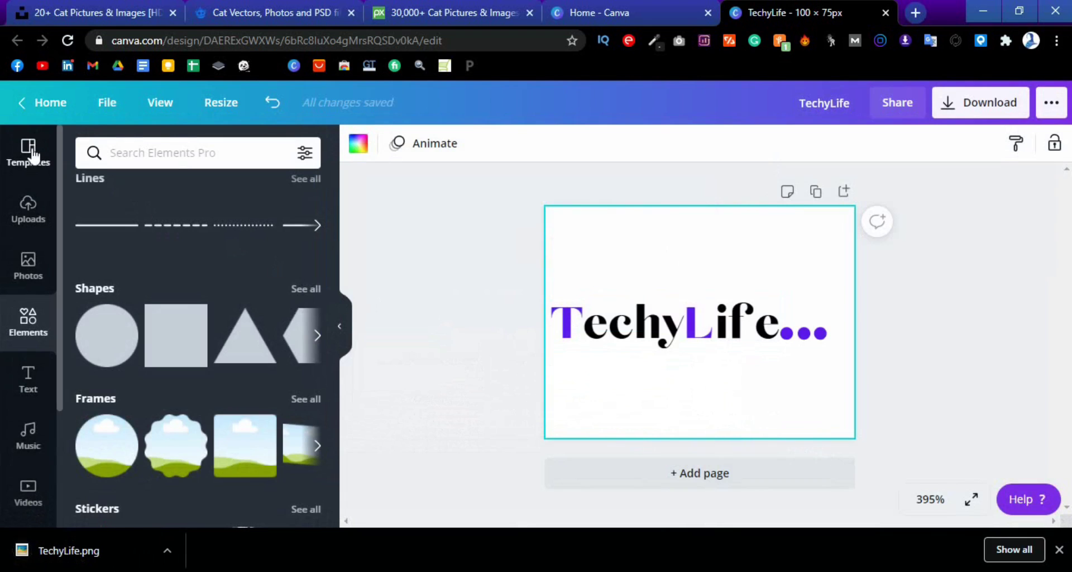
# Step: Search the editor's templates for "logo" and look through the suggested designs
pyautogui.click(22, 163)
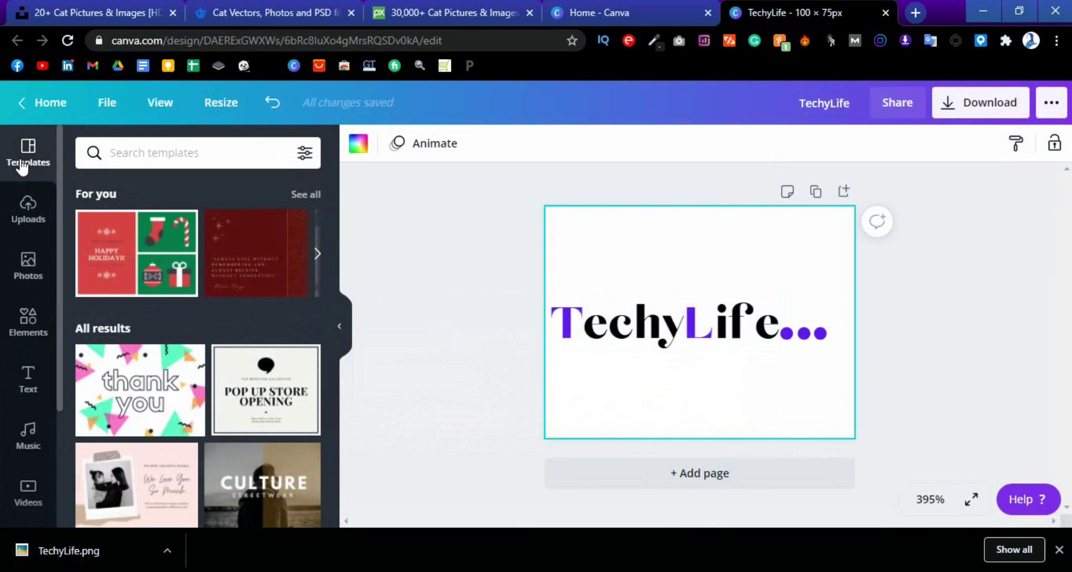
pyautogui.click(178, 149)
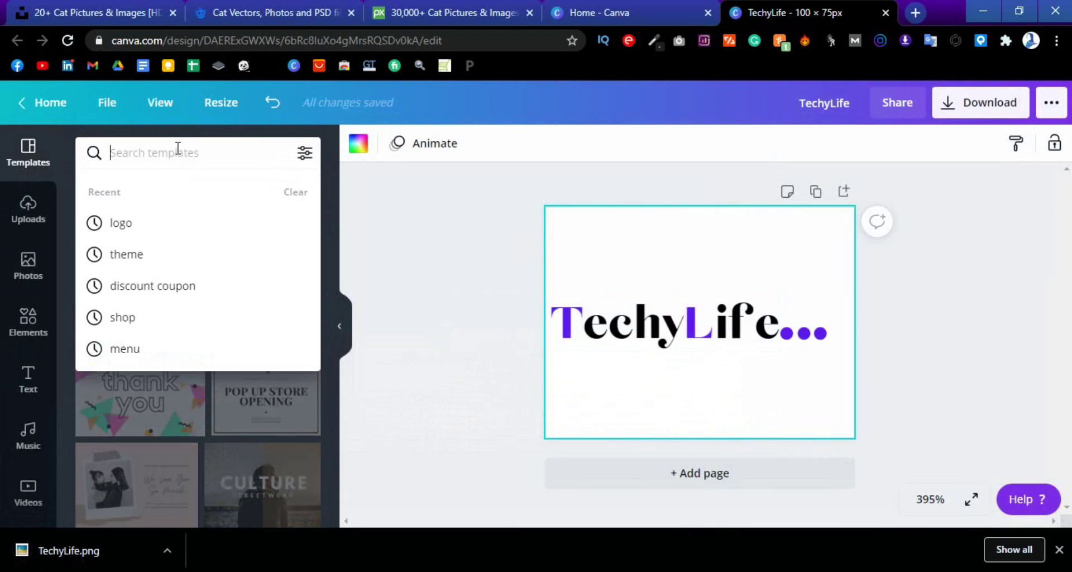
pyautogui.click(151, 226)
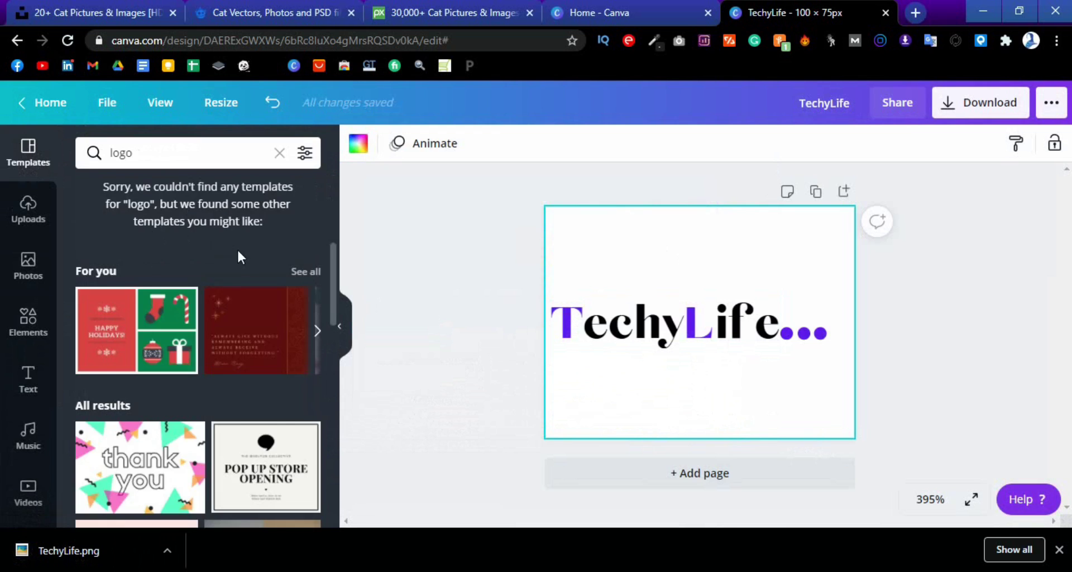
pyautogui.scroll(-8, 255, 305)
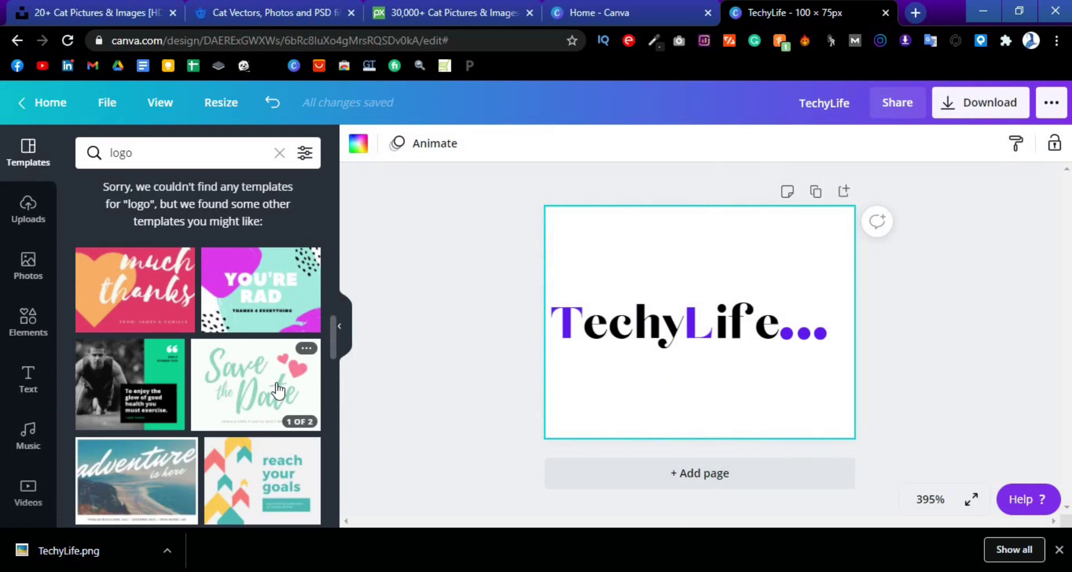
pyautogui.scroll(-5, 278, 390)
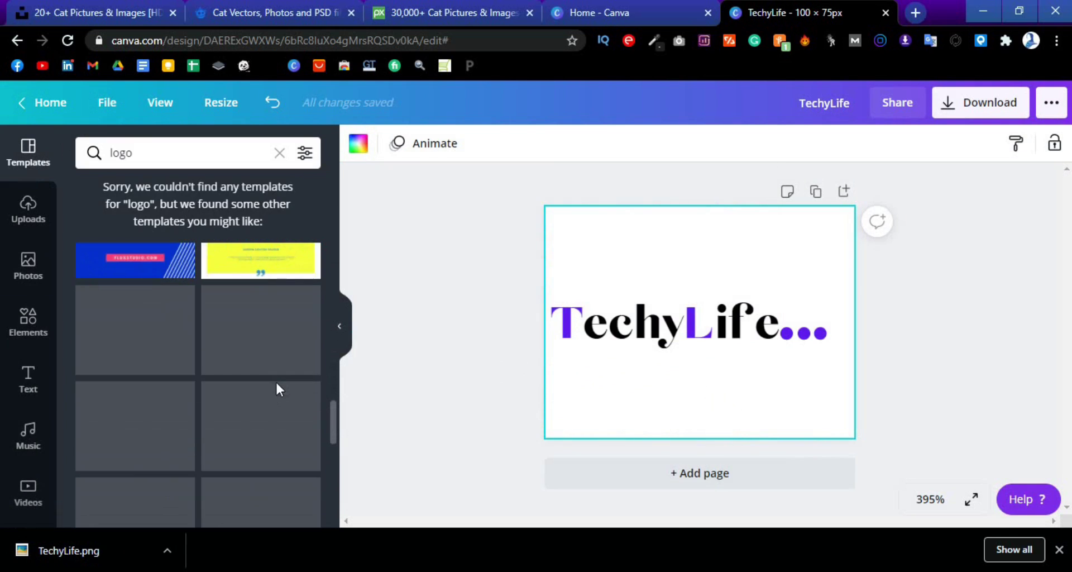
pyautogui.scroll(-3, 278, 385)
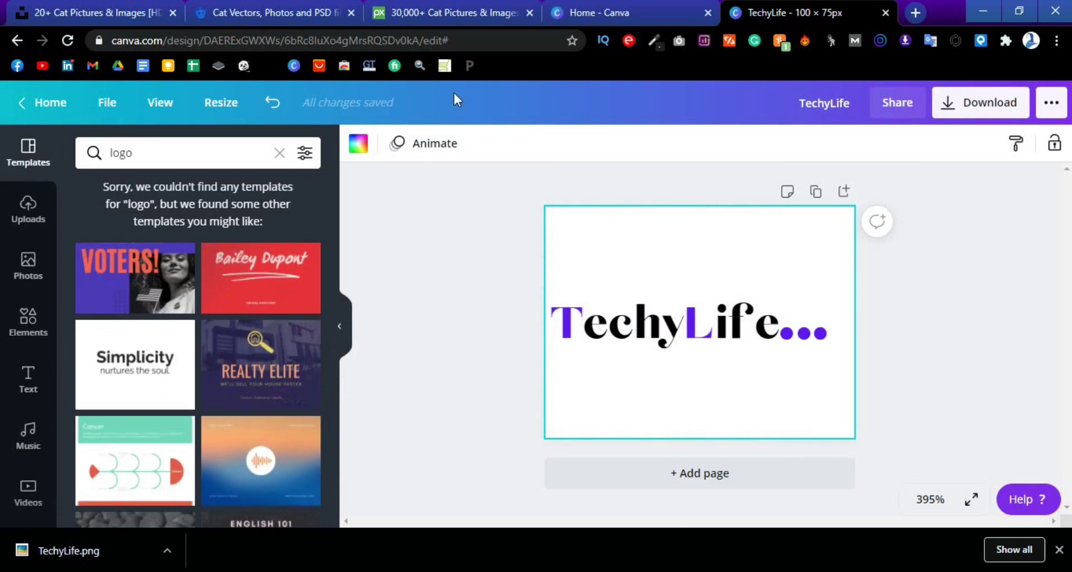
# Step: Switch to the Canva home page, search for "logo", open the Logo 500 × 500 px templates and browse the designs
pyautogui.click(582, 8)
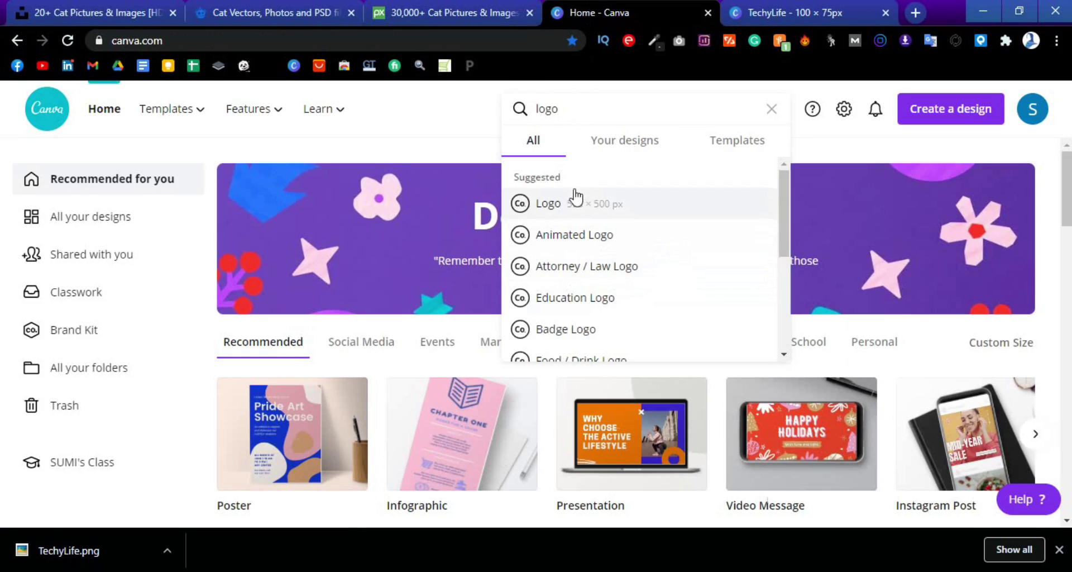
pyautogui.click(572, 208)
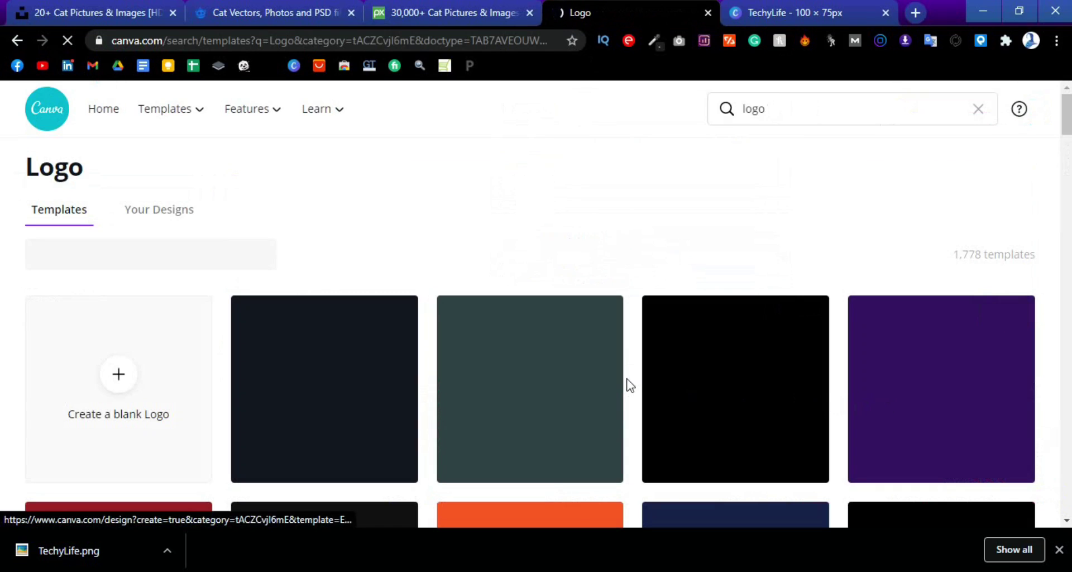
pyautogui.scroll(-4, 629, 385)
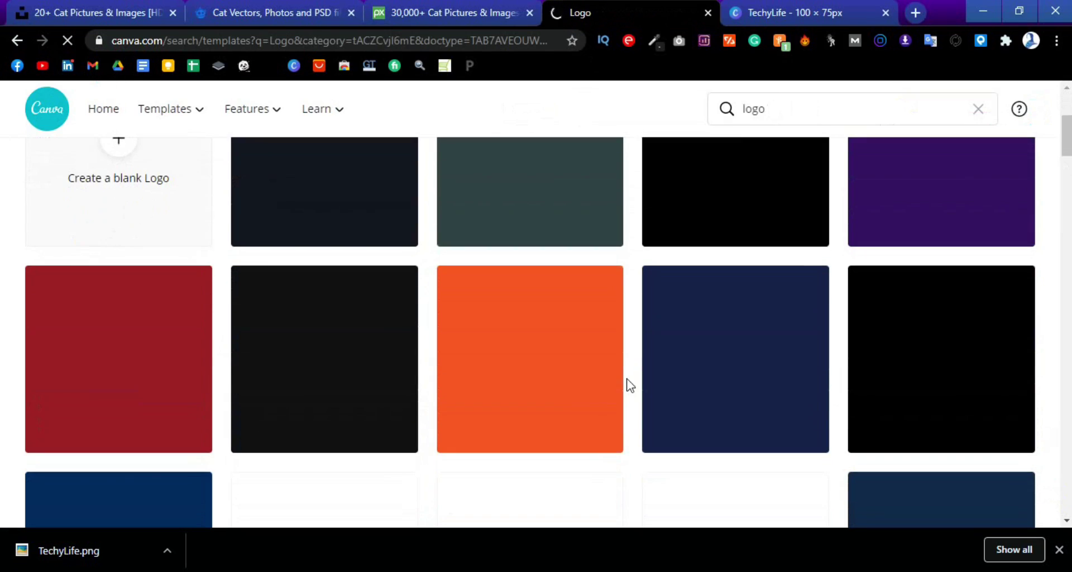
pyautogui.scroll(-8, 630, 385)
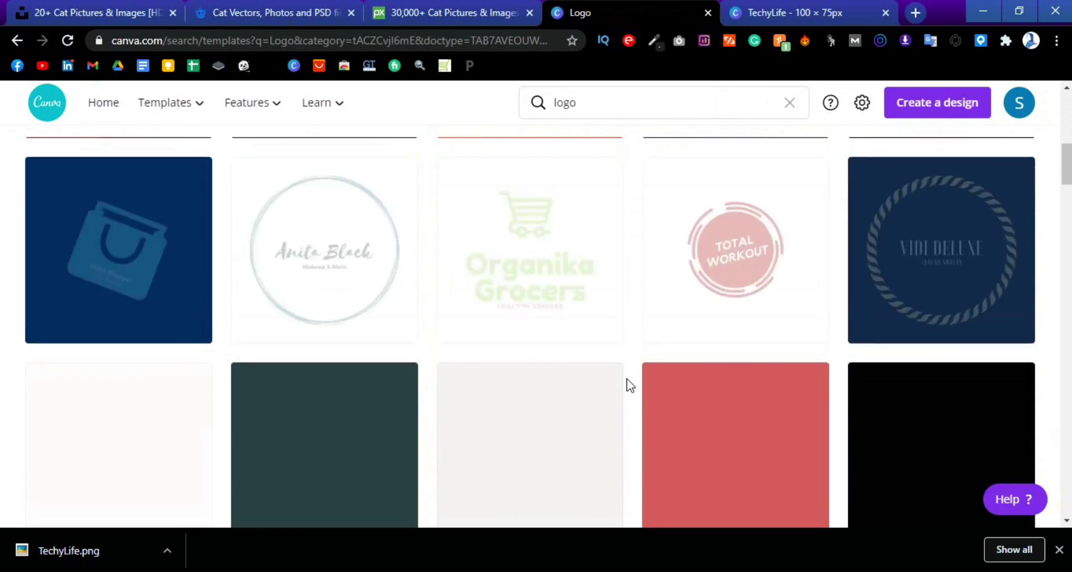
pyautogui.scroll(-4, 629, 386)
pyautogui.scroll(9, 629, 385)
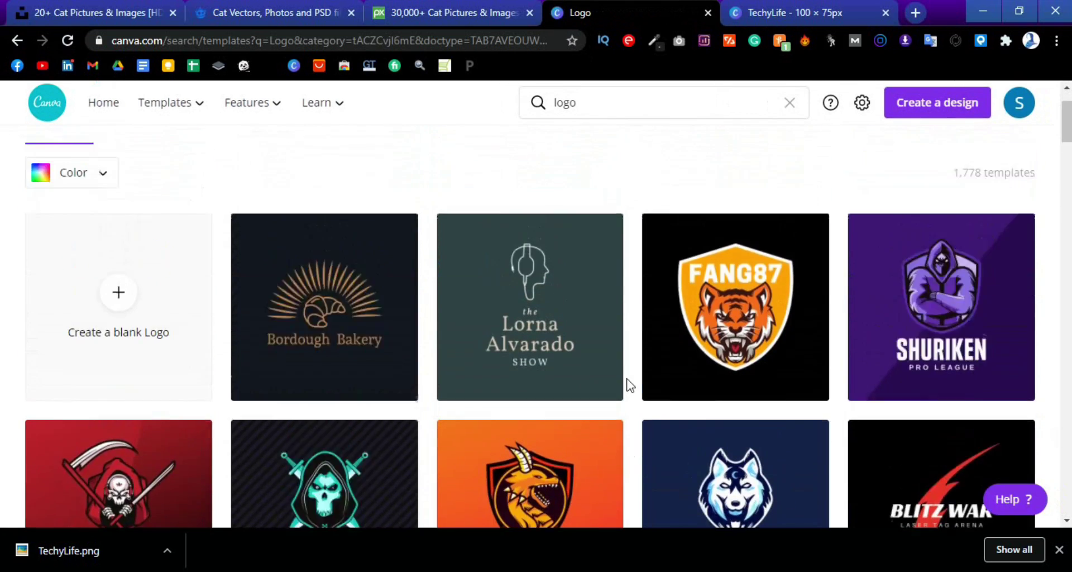
pyautogui.scroll(-15, 629, 385)
pyautogui.scroll(-12, 629, 385)
pyautogui.scroll(-15, 629, 385)
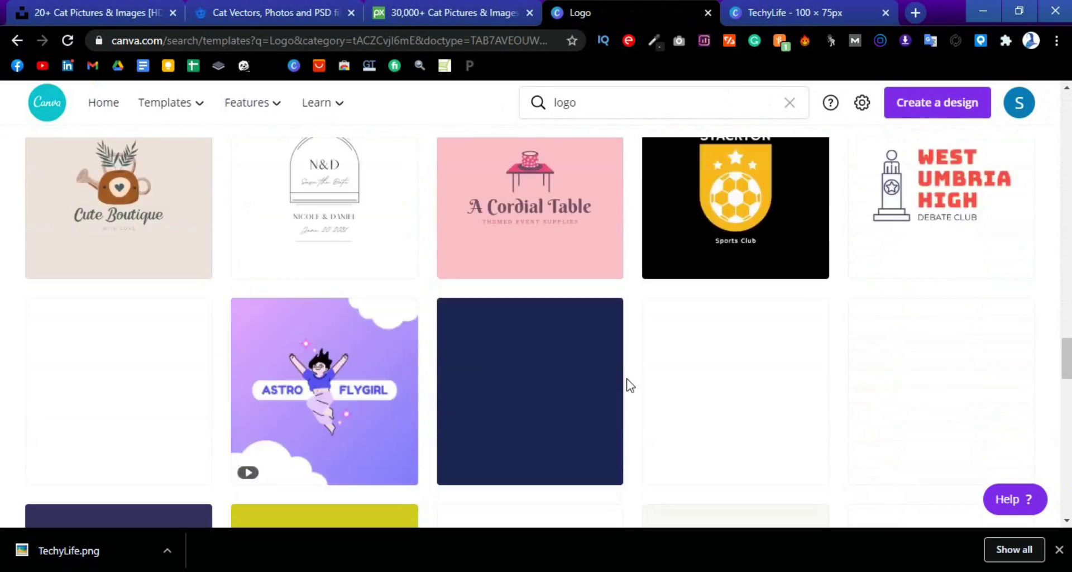
pyautogui.scroll(-14, 629, 385)
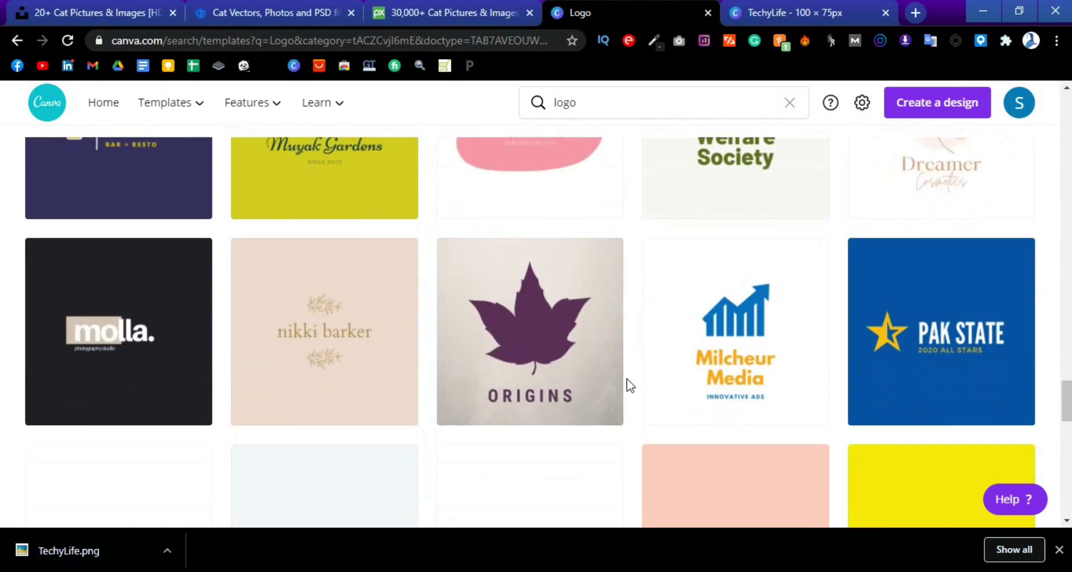
pyautogui.scroll(20, 629, 386)
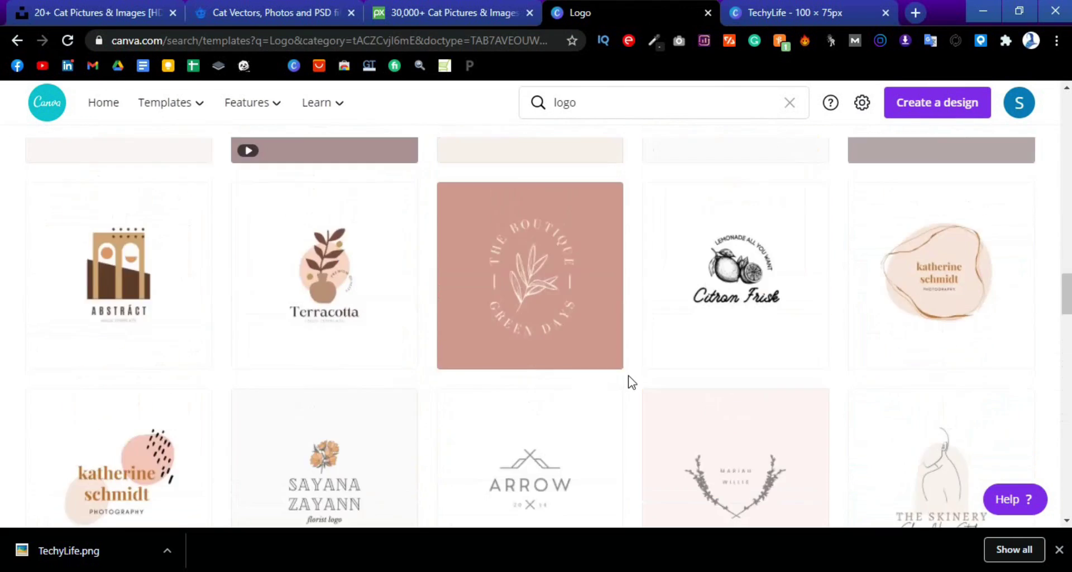
pyautogui.scroll(10, 632, 382)
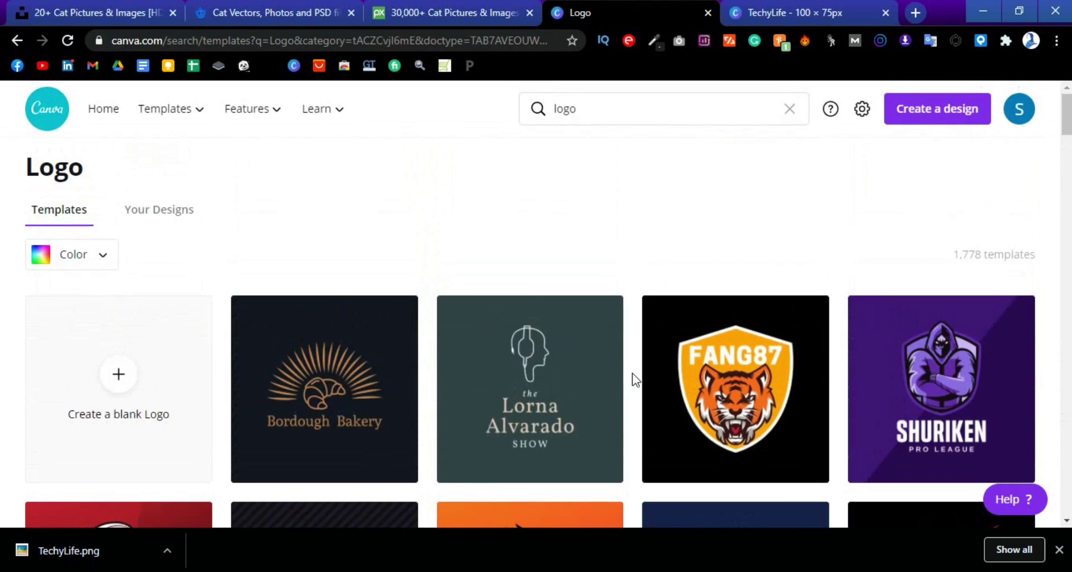